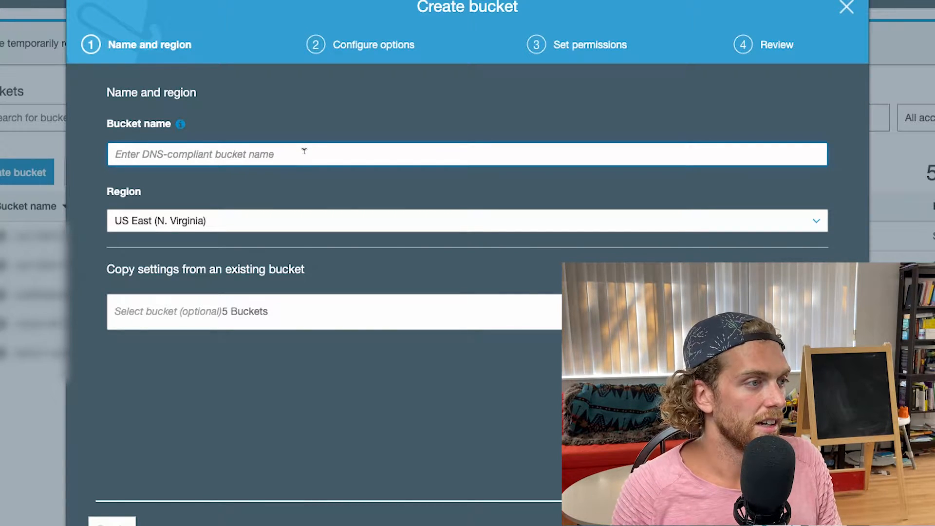
Name the new bucket a-really-unique-name in US East (N. Virginia) and accept the default configuration options.
text(a-really-)
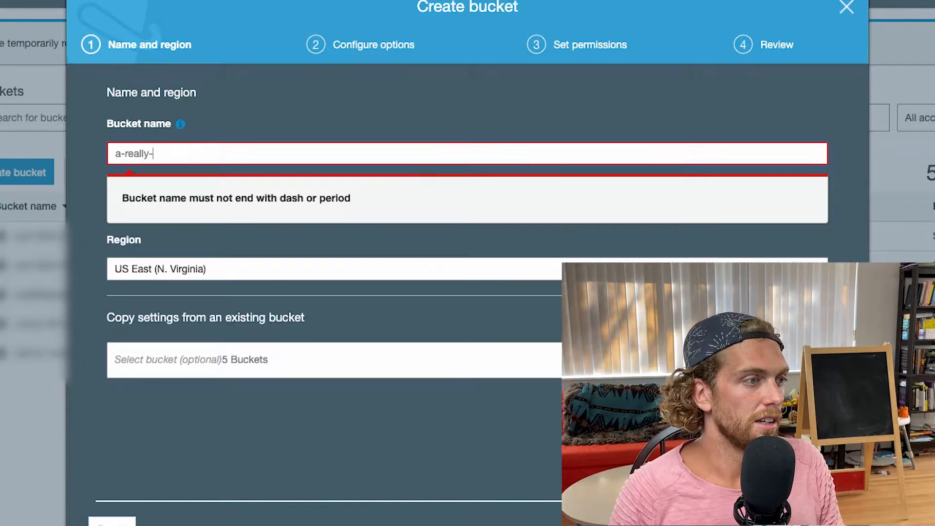
text(unique-name)
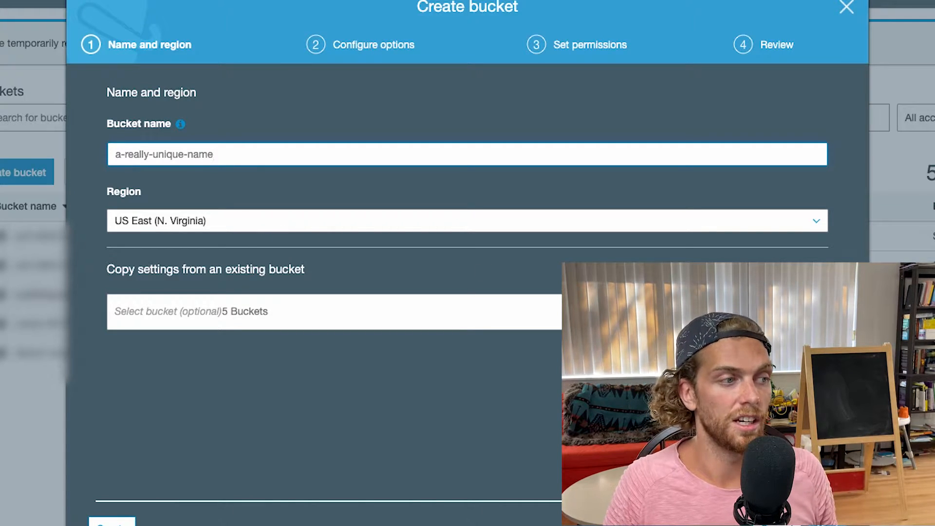
click(826, 524)
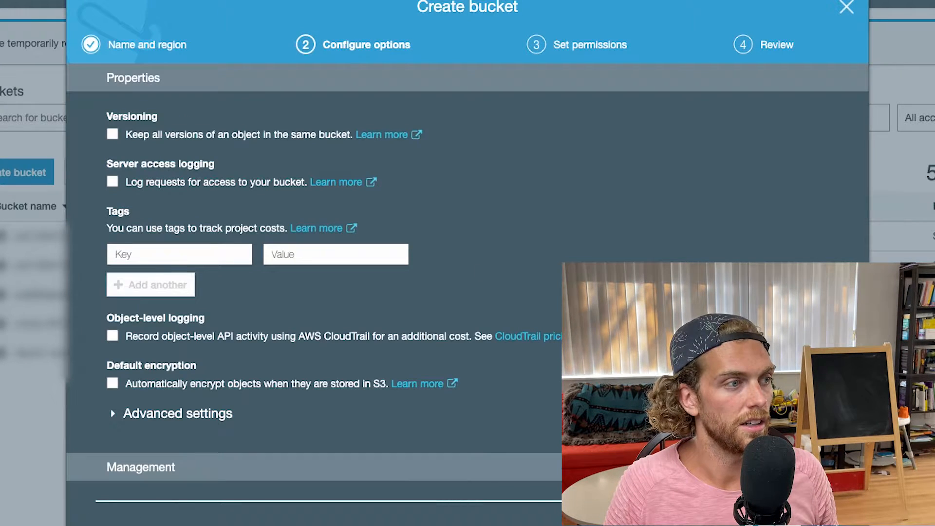
scroll(428, 272, down, 1)
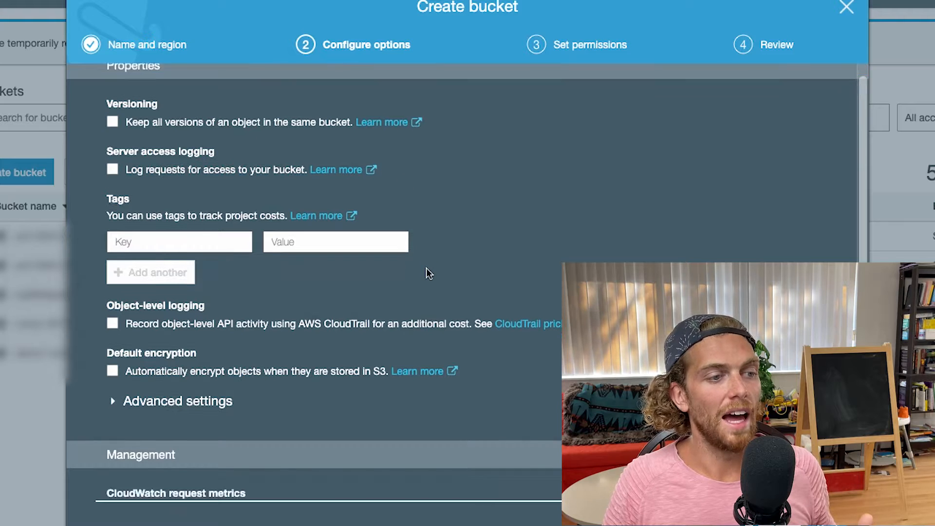
scroll(429, 273, down, 2)
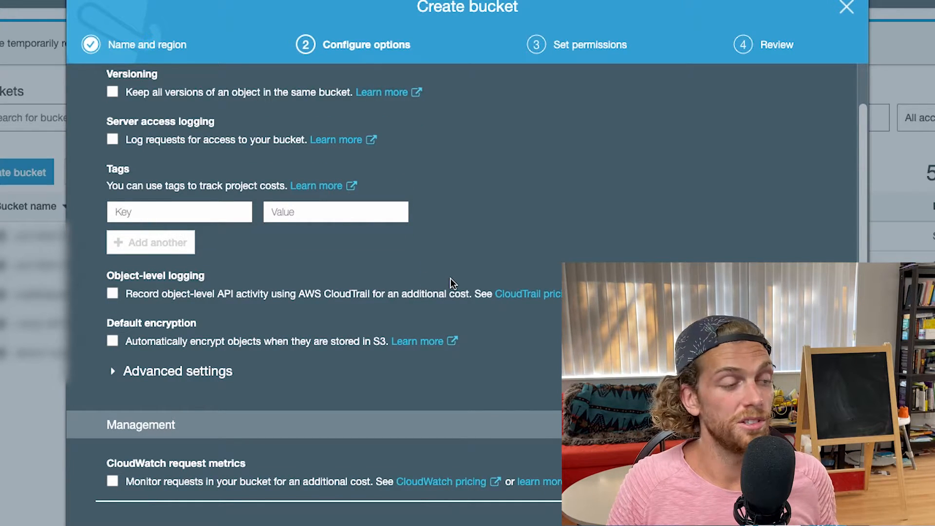
scroll(540, 275, up, 3)
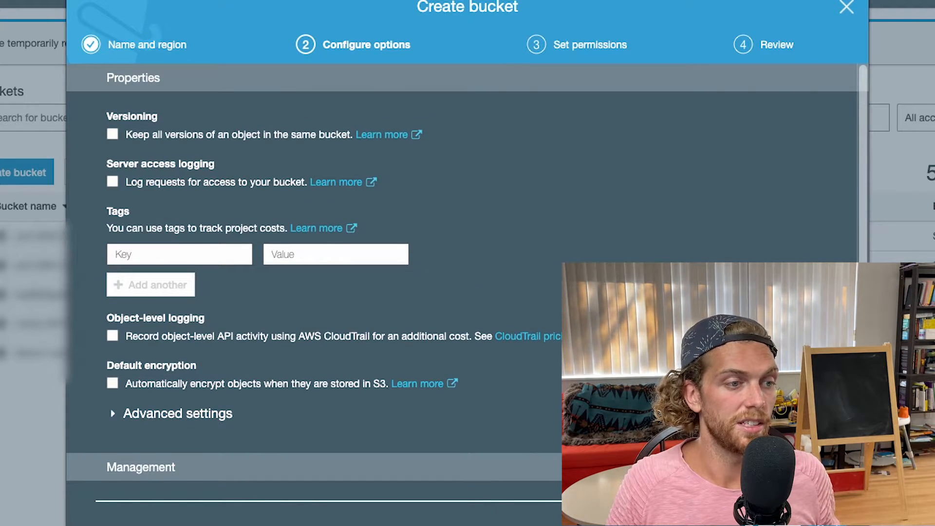
click(829, 521)
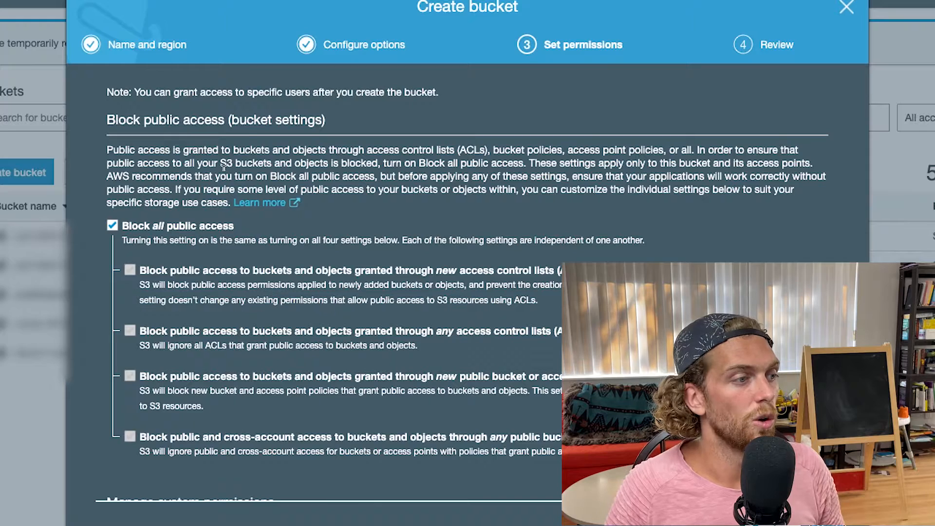
Turn off Block all public access, acknowledge that objects may become public, and finish creating the bucket.
scroll(224, 168, down, 1)
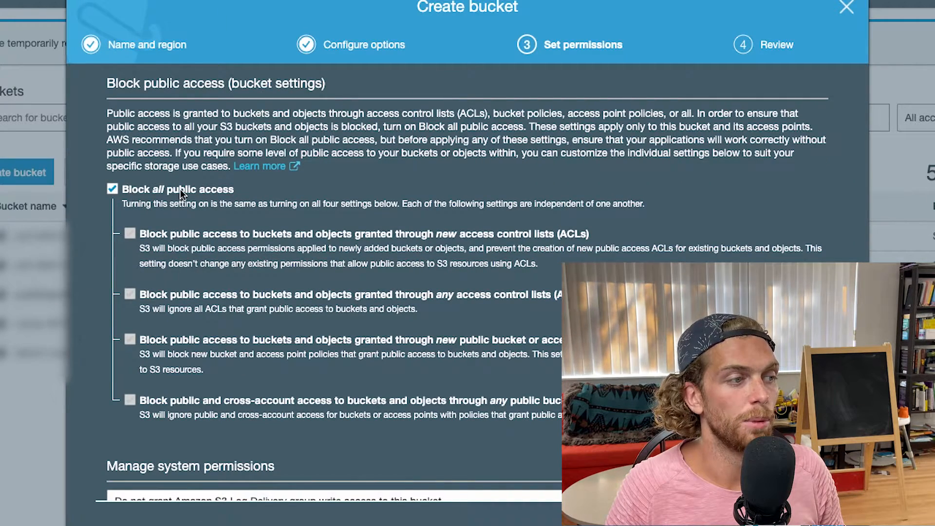
click(115, 192)
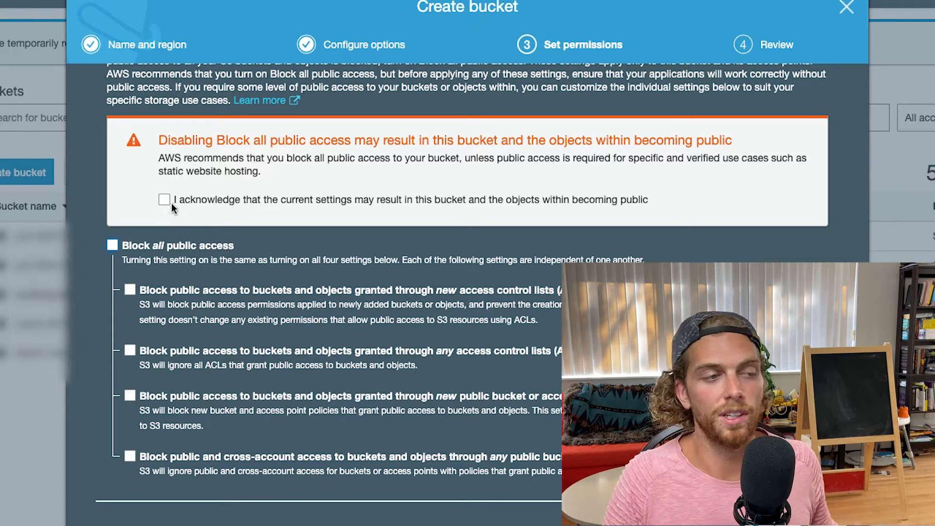
click(166, 199)
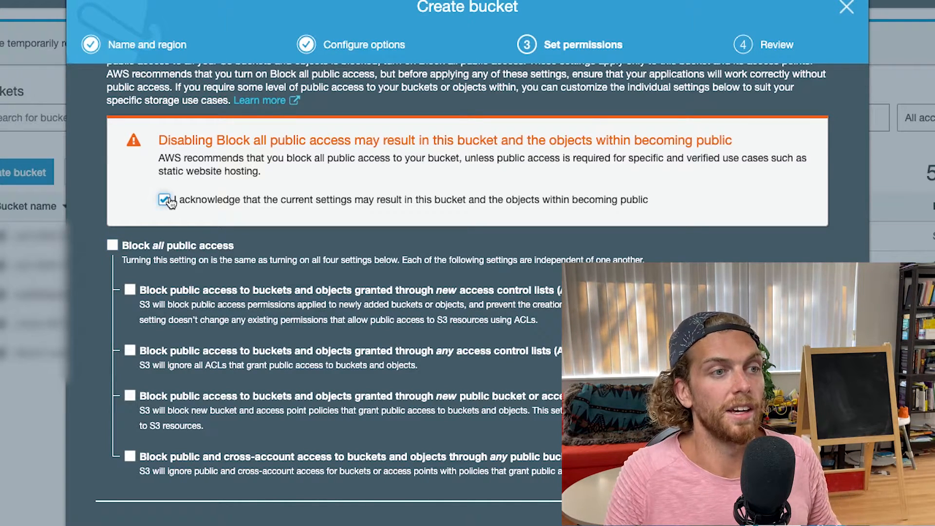
scroll(146, 209, down, 5)
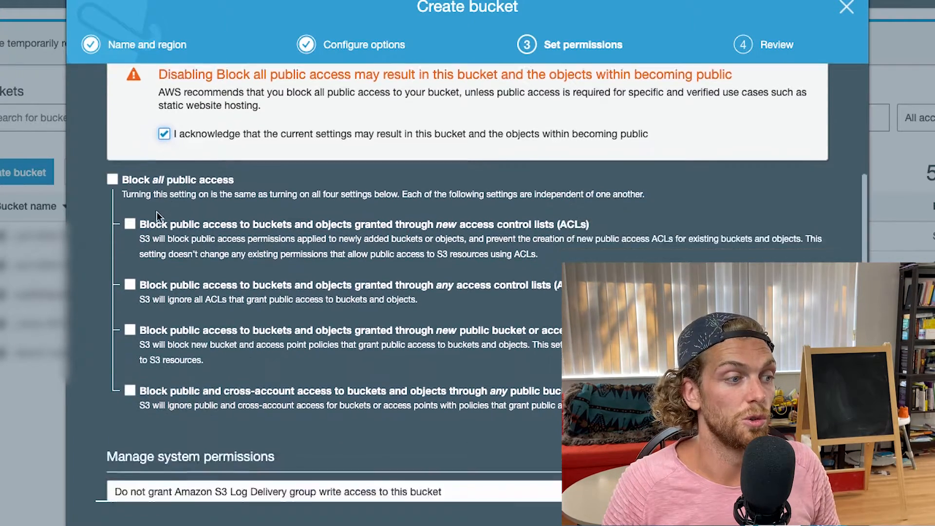
scroll(415, 270, up, 2)
scroll(415, 270, down, 2)
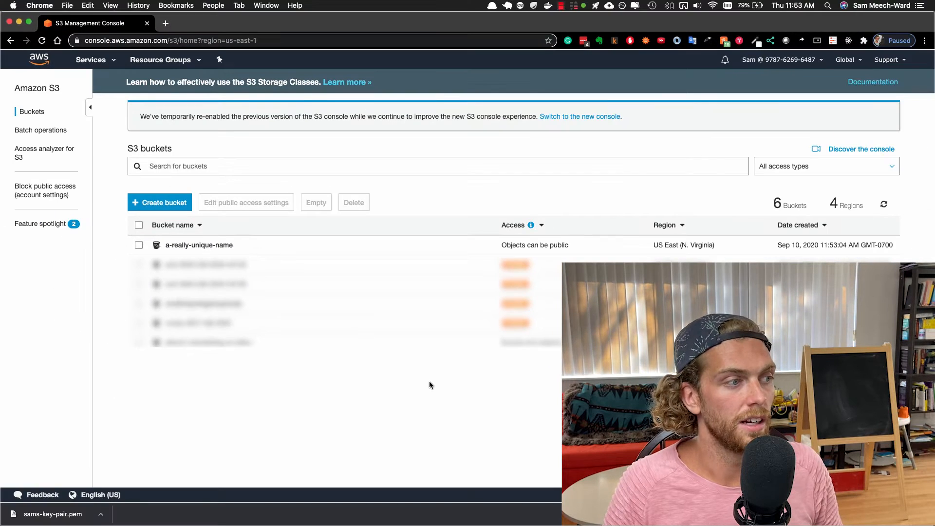
Open the a-really-unique-name bucket and add nic.jpg from the Desktop to a new upload.
click(222, 247)
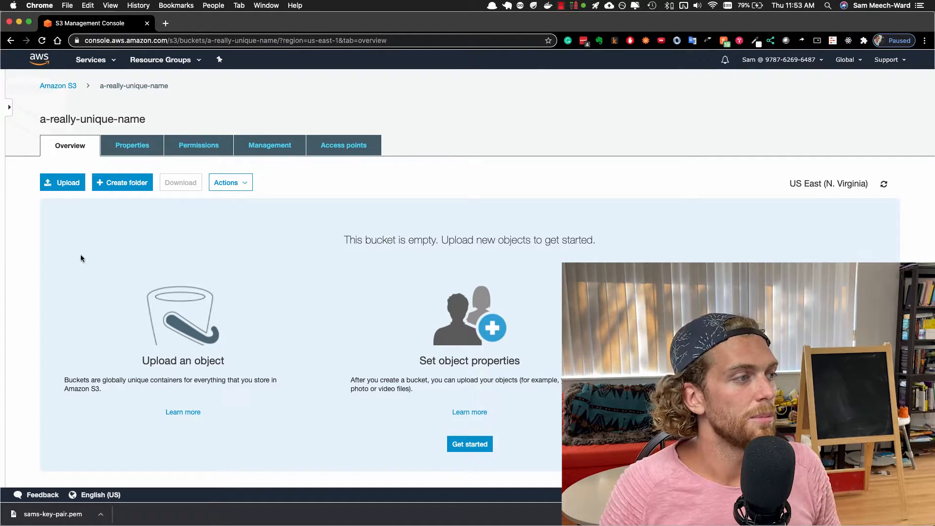
click(57, 180)
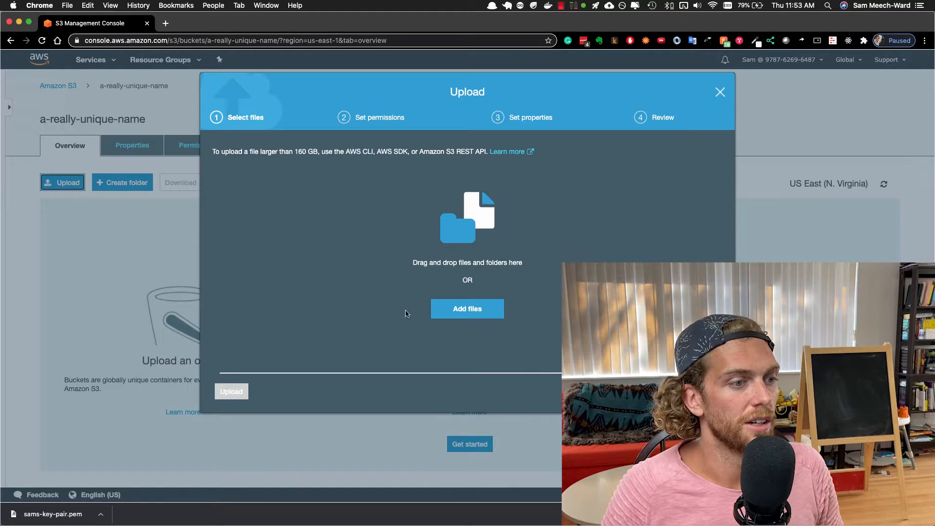
click(471, 312)
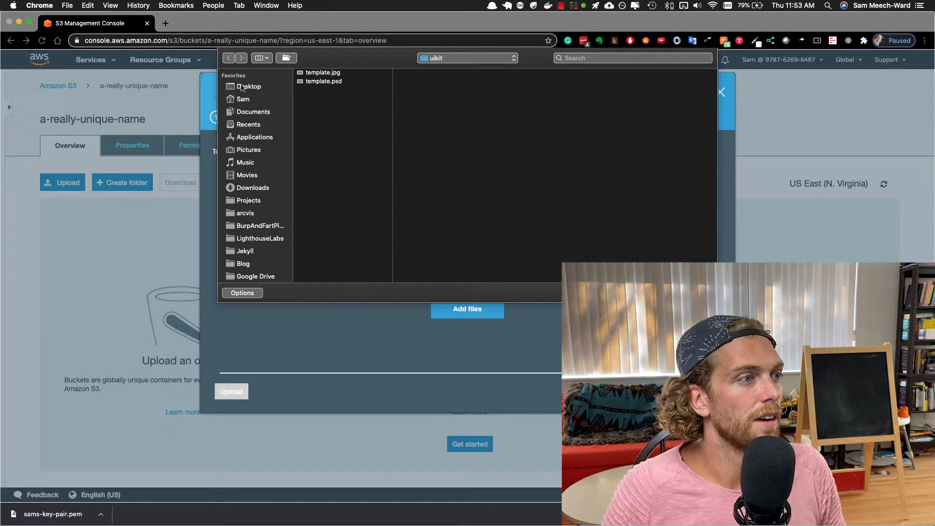
click(242, 87)
click(313, 73)
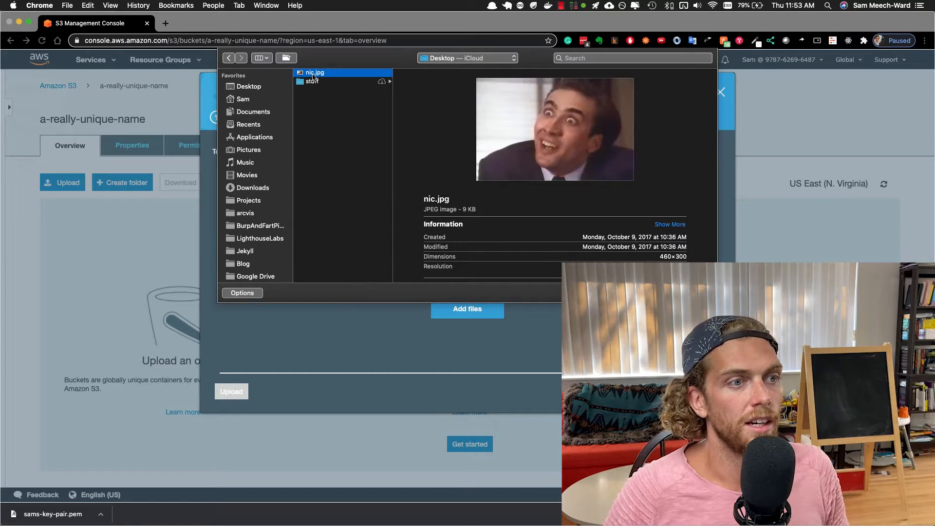
double_click(313, 74)
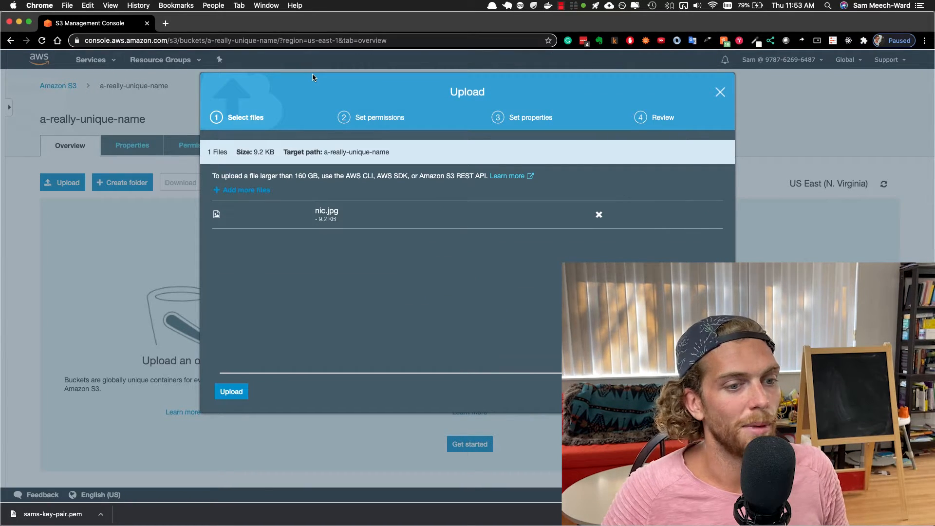
Upload nic.jpg with the default permissions, no public read access, and the Standard storage class.
click(709, 392)
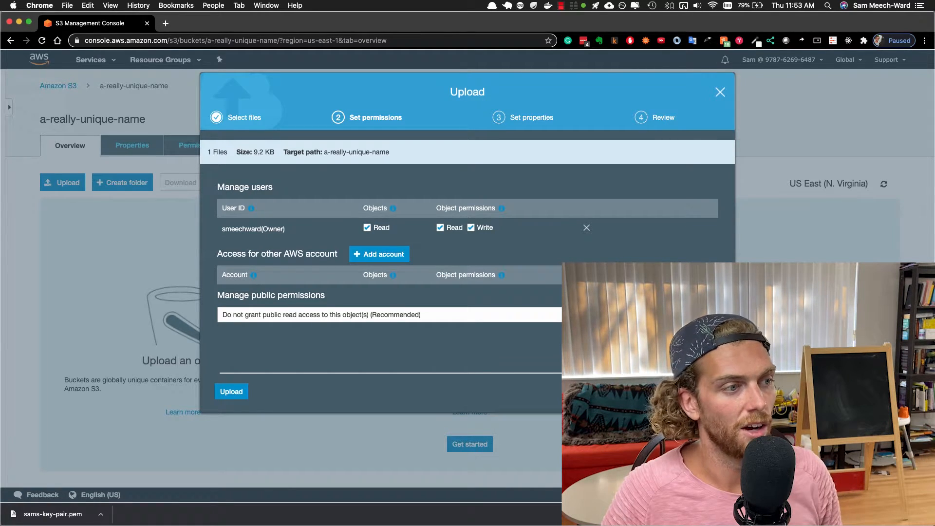
click(708, 391)
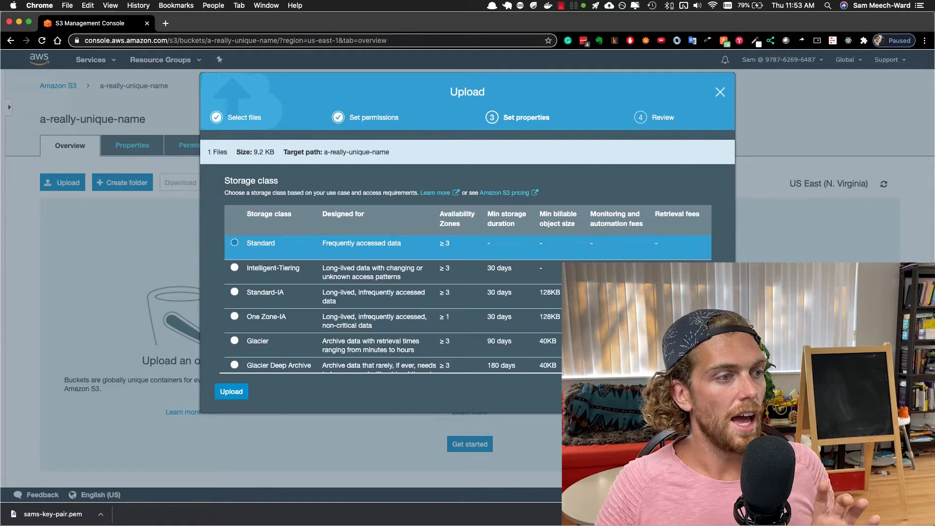
click(708, 391)
click(708, 391)
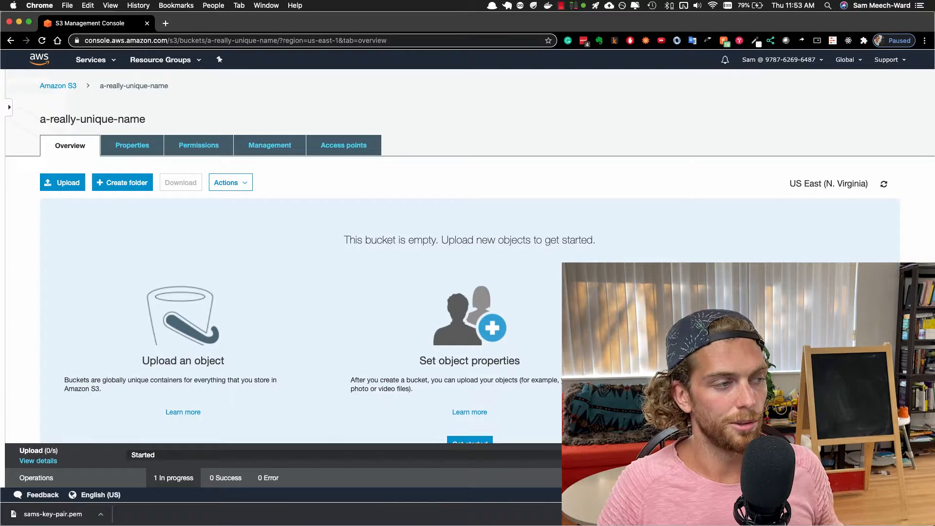
Open the object URL of nic.jpg in the browser and examine the response for public accessibility.
scroll(263, 203, down, 2)
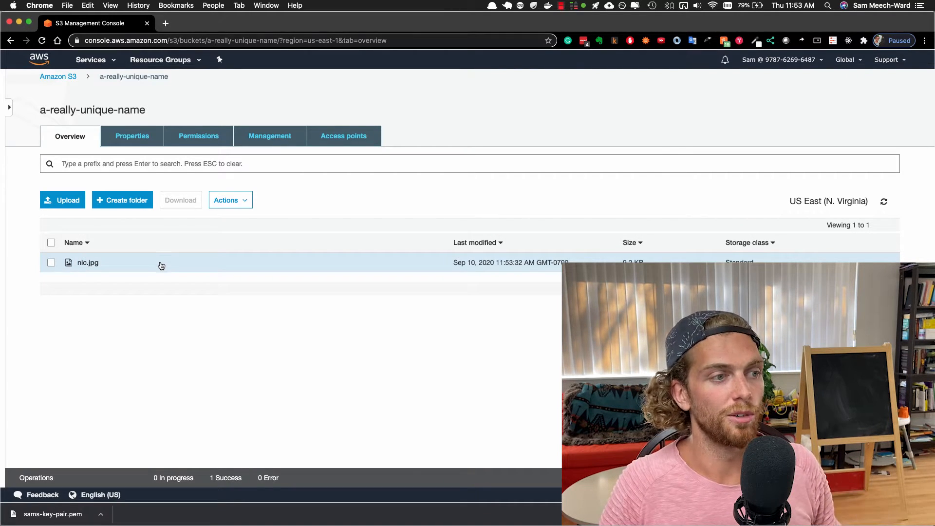
click(192, 270)
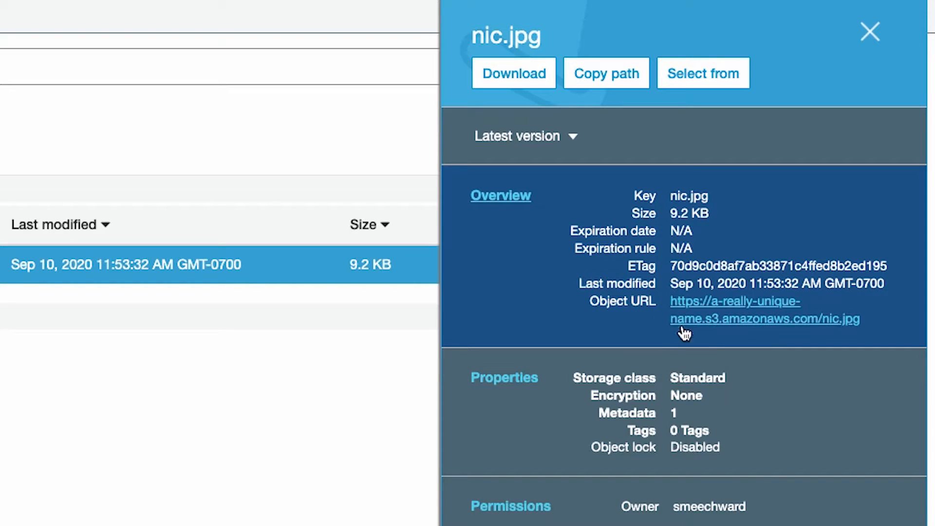
click(723, 316)
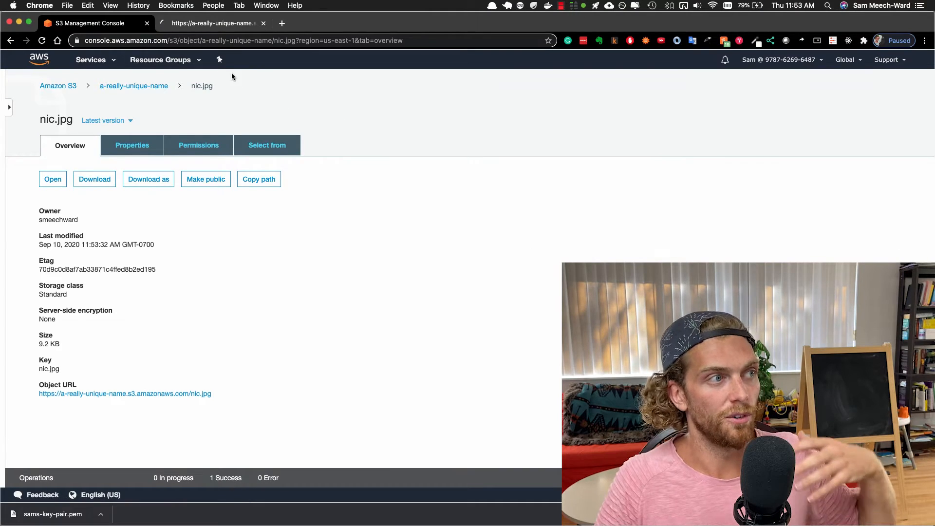
click(237, 26)
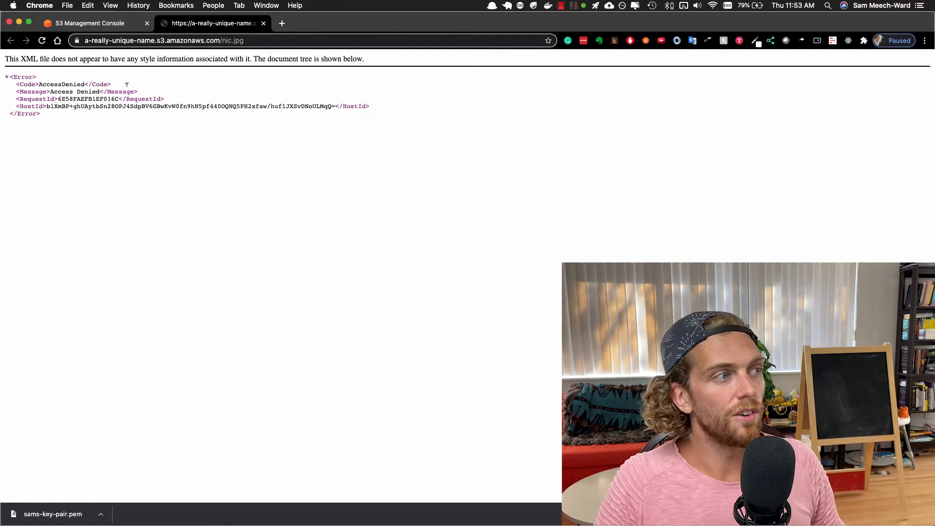
double_click(50, 84)
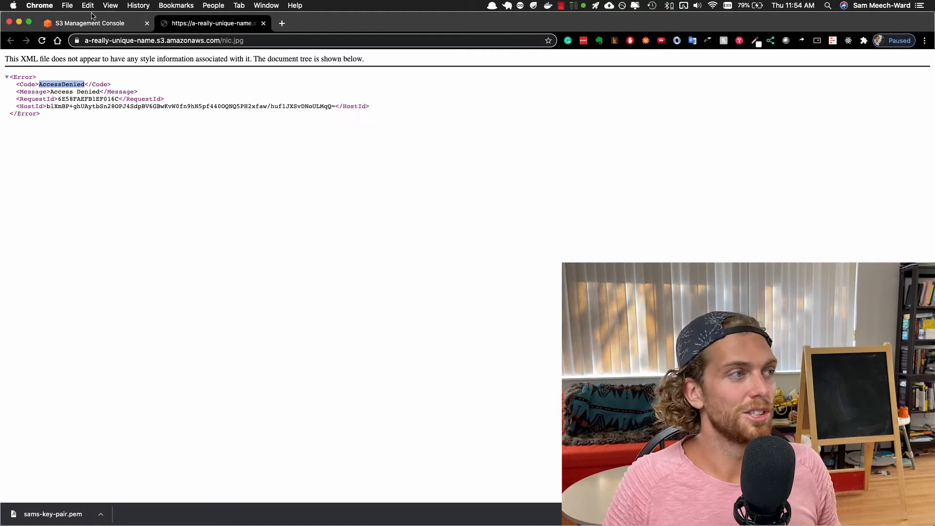
Return to the a-really-unique-name bucket in the S3 console and open its bucket policy editor.
click(116, 26)
click(141, 85)
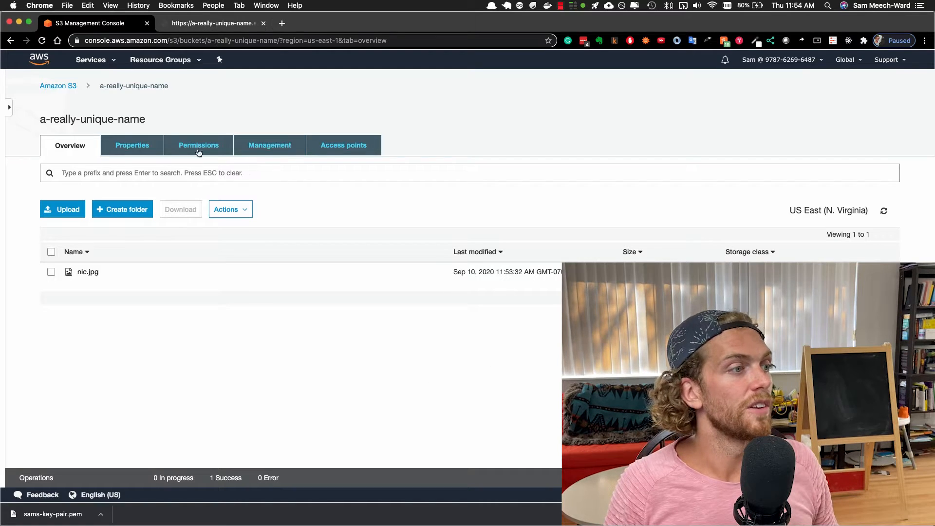
click(215, 145)
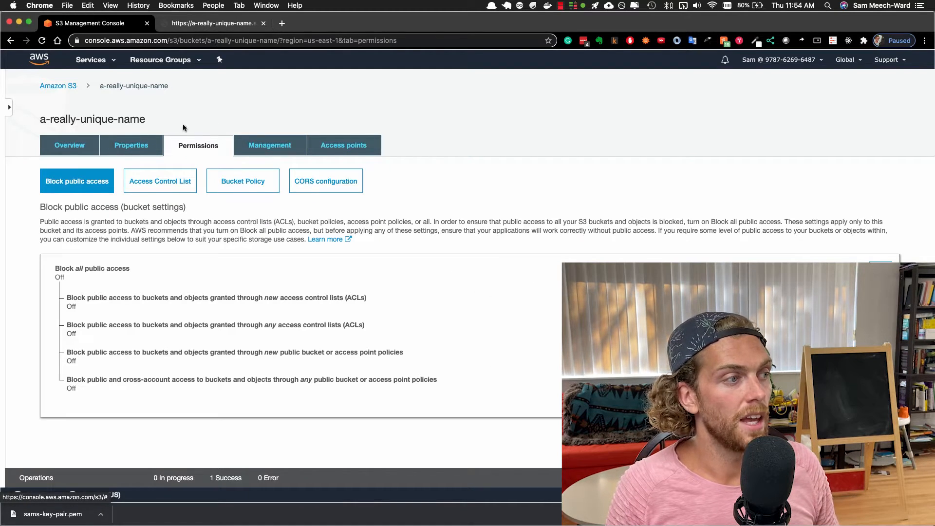
click(253, 181)
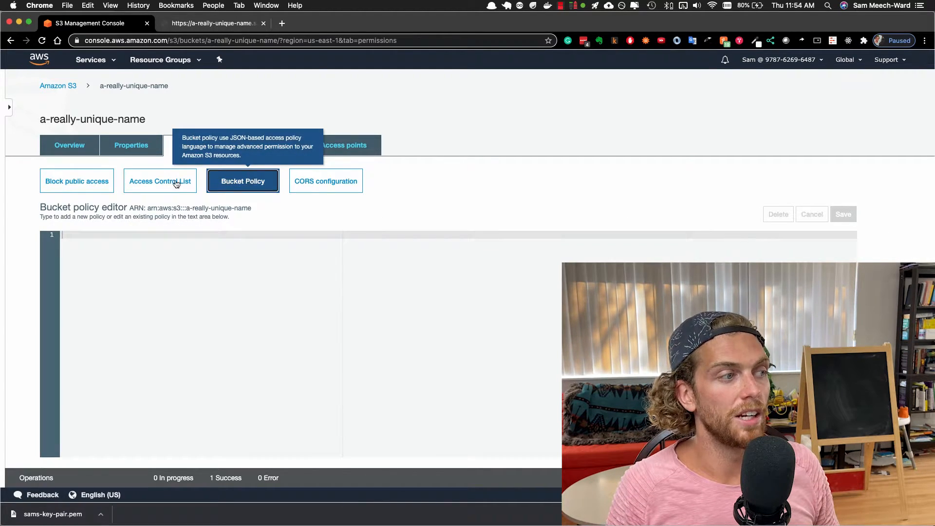
scroll(170, 199, down, 1)
scroll(171, 200, down, 2)
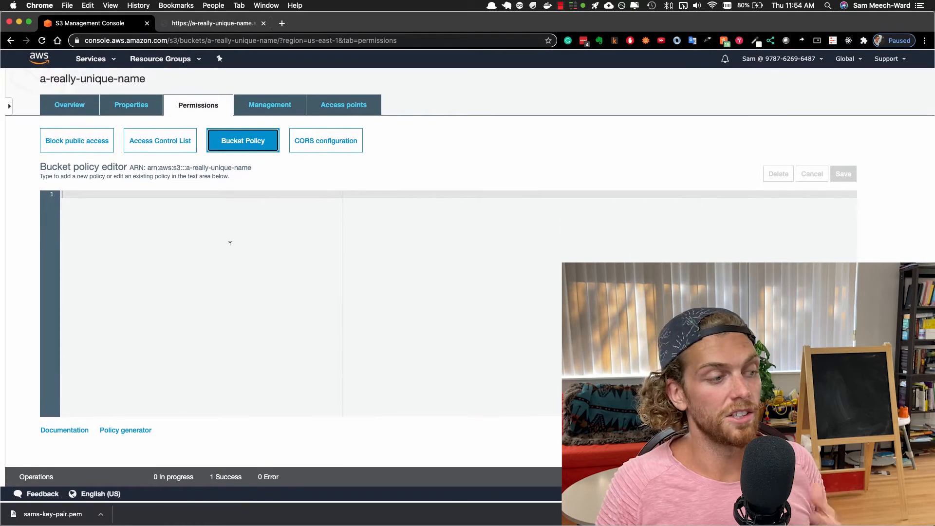
Open the AWS Policy Generator from the bucket policy editor and set the policy type to S3 Bucket Policy.
click(133, 432)
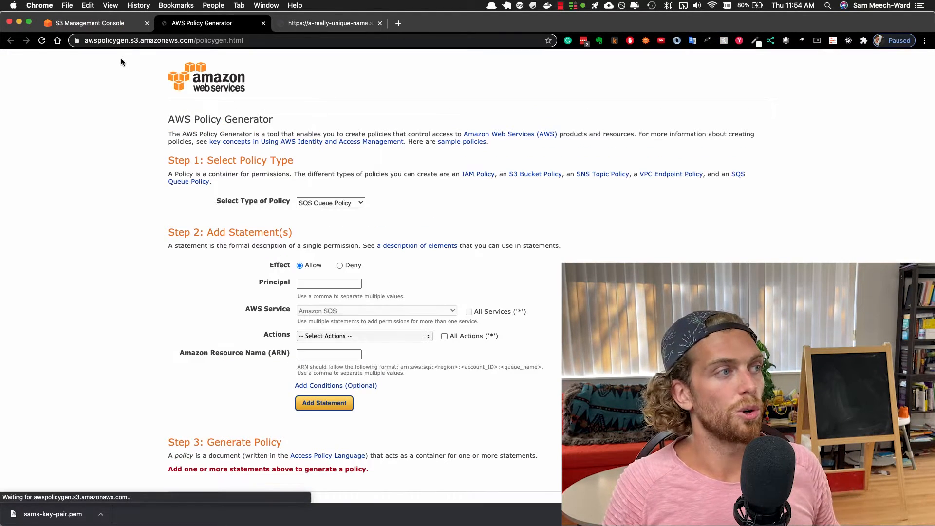
click(97, 23)
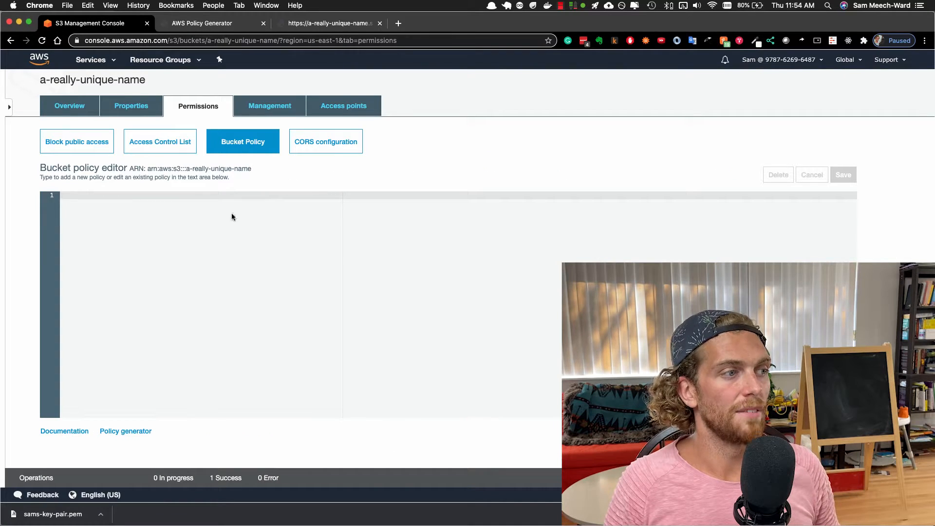
click(220, 26)
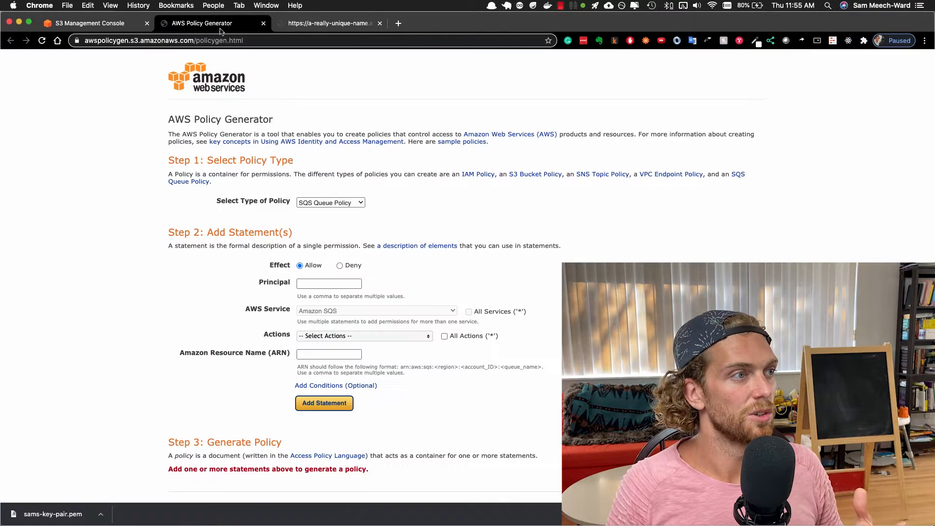
click(334, 203)
click(342, 210)
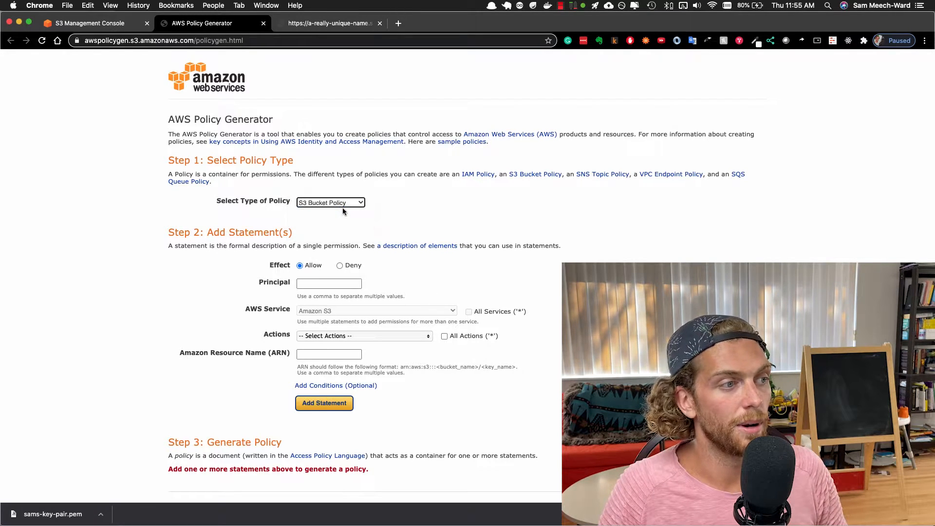
Set the principal of the Allow statement to * in the policy generator.
scroll(386, 272, down, 2)
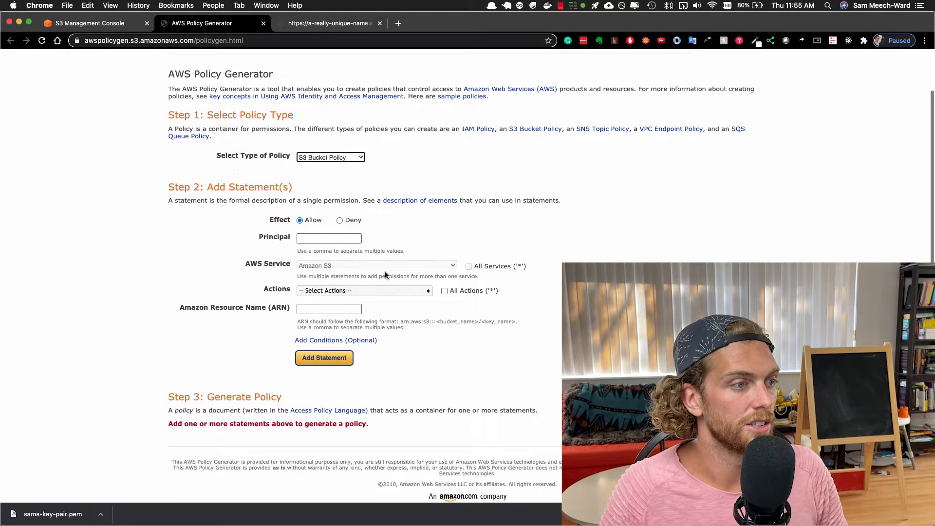
click(322, 238)
drag(271, 238, 323, 237)
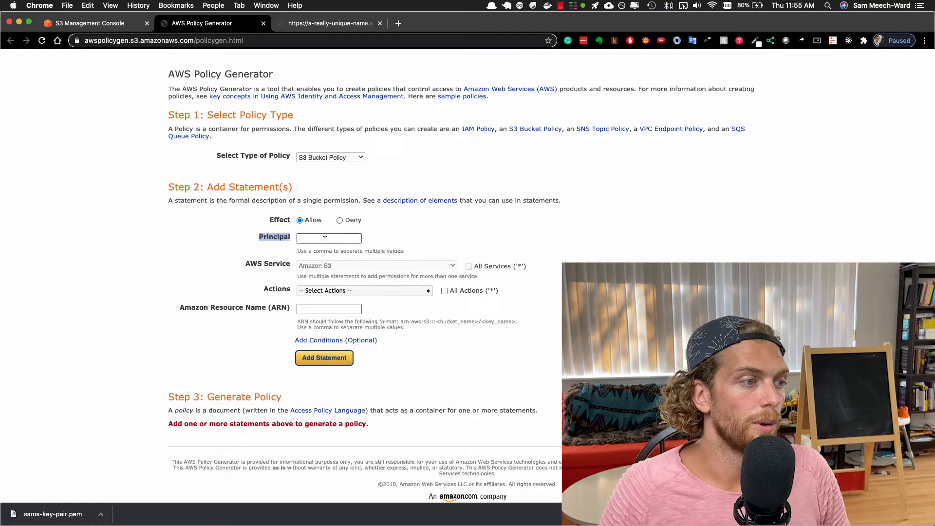
click(323, 237)
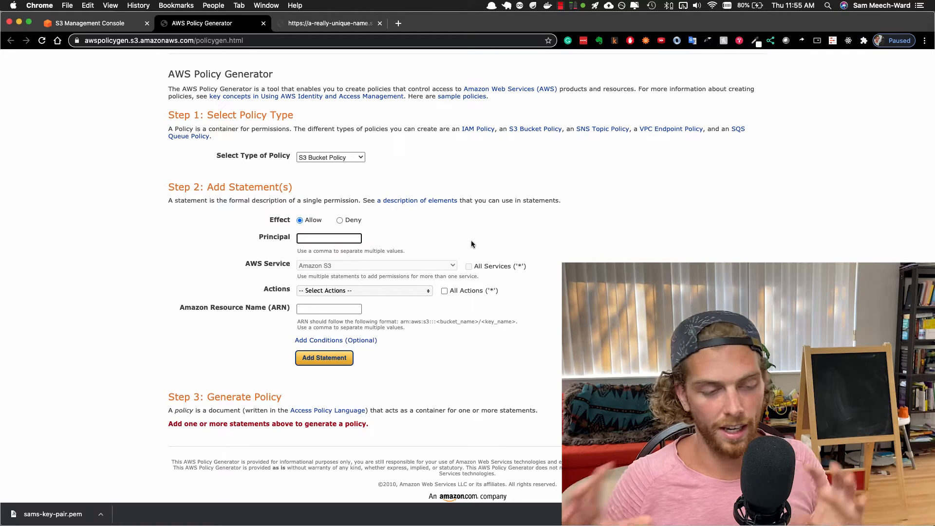
text(*)
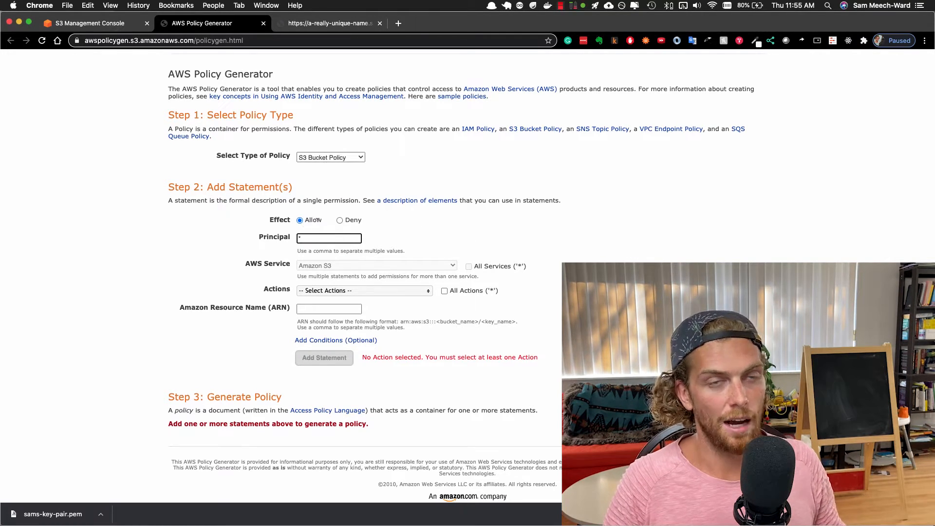
Select GetObject as the statement's action.
click(353, 292)
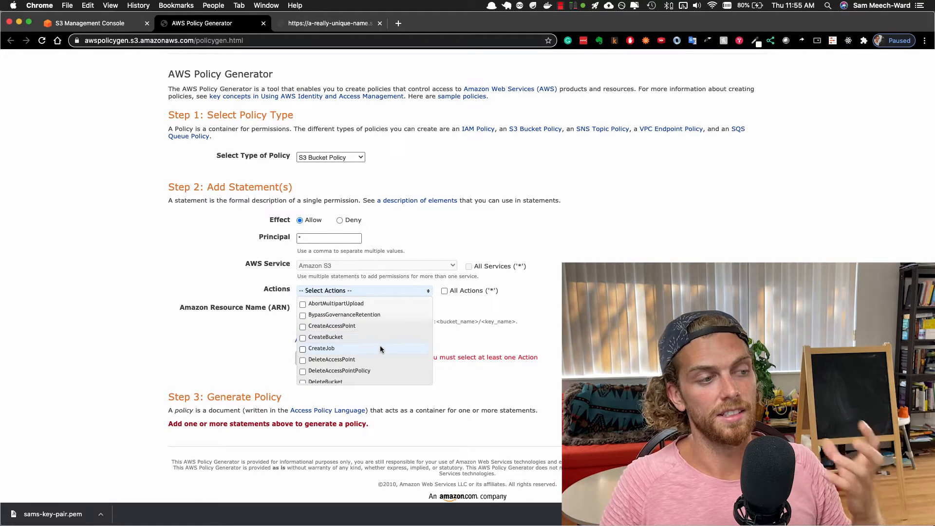
scroll(380, 349, down, 2)
scroll(379, 350, down, 15)
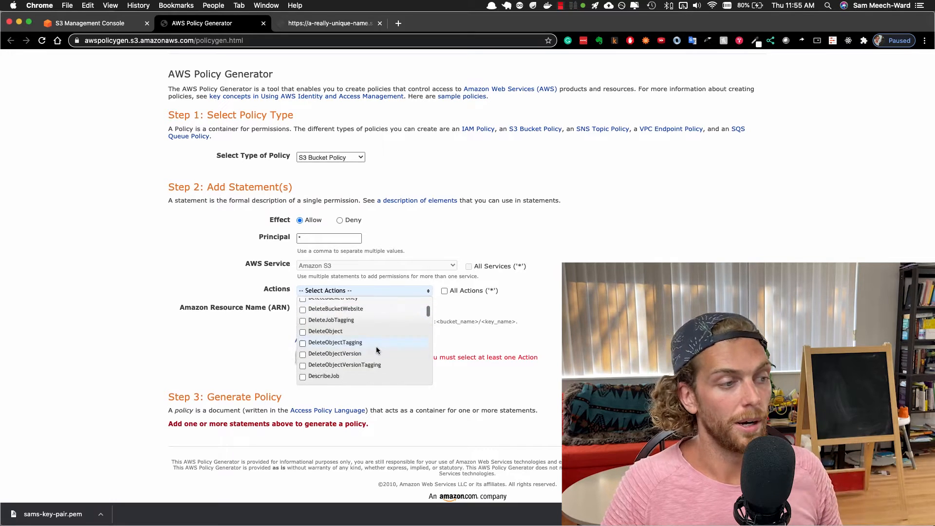
scroll(381, 348, up, 10)
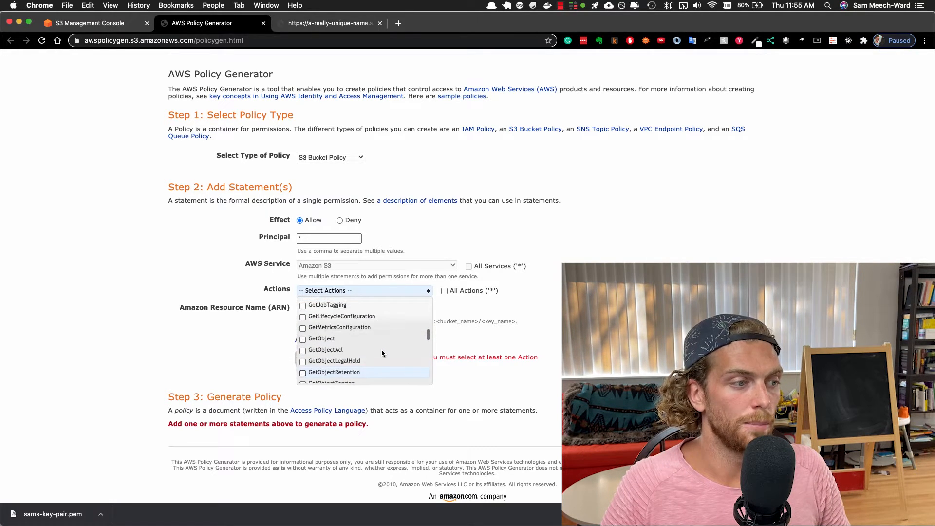
click(335, 338)
click(538, 331)
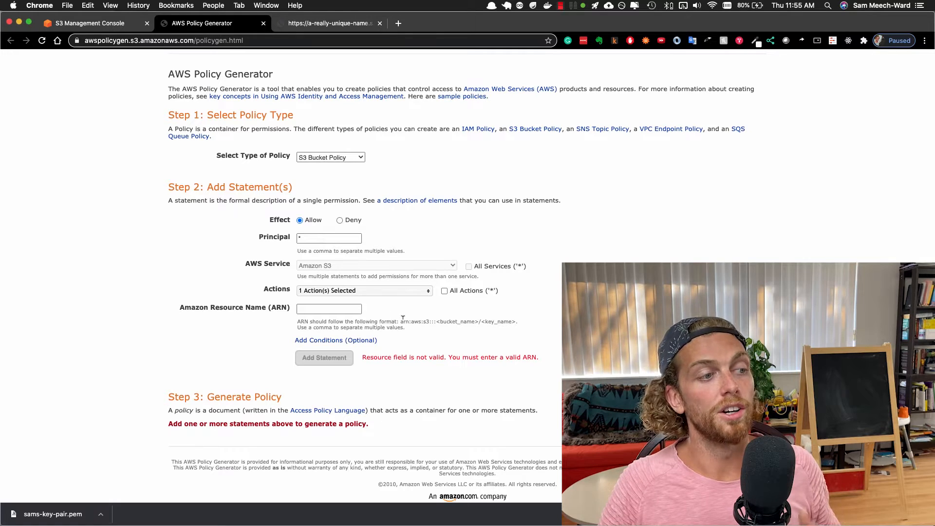
Copy the bucket's ARN from the S3 bucket policy editor into the generator's Amazon Resource Name field and append /*.
click(333, 309)
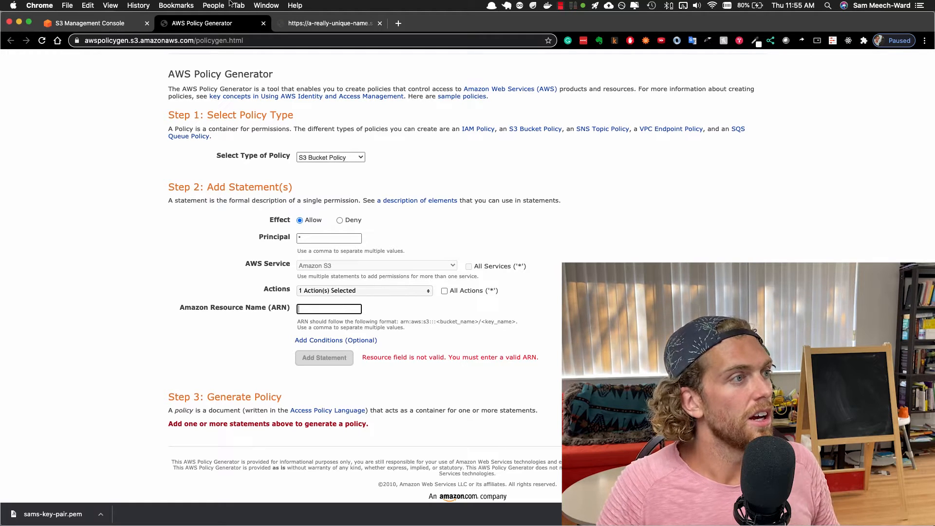
click(77, 25)
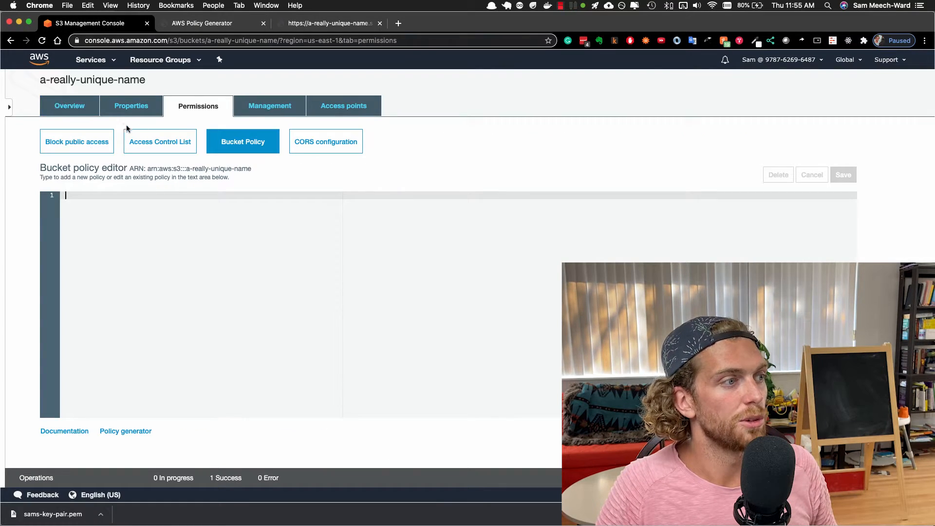
drag(129, 167, 250, 170)
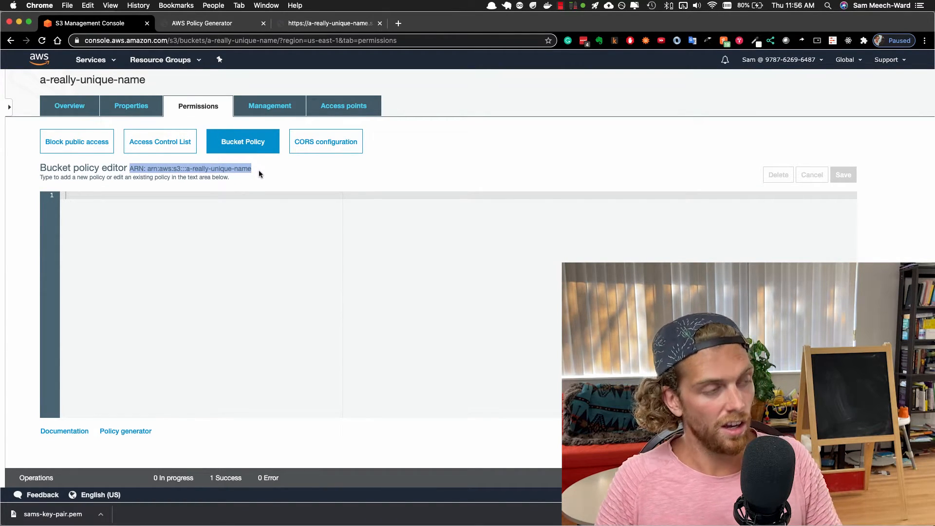
click(208, 24)
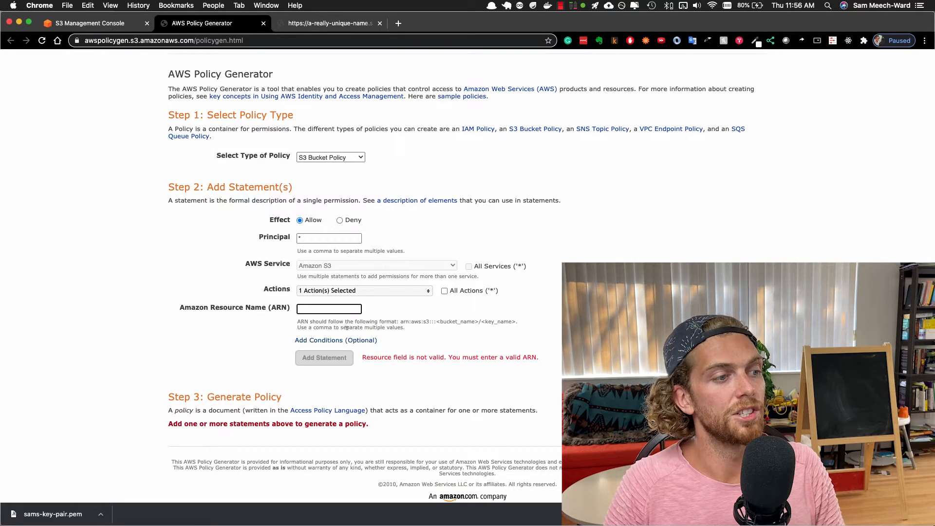
key(super+v)
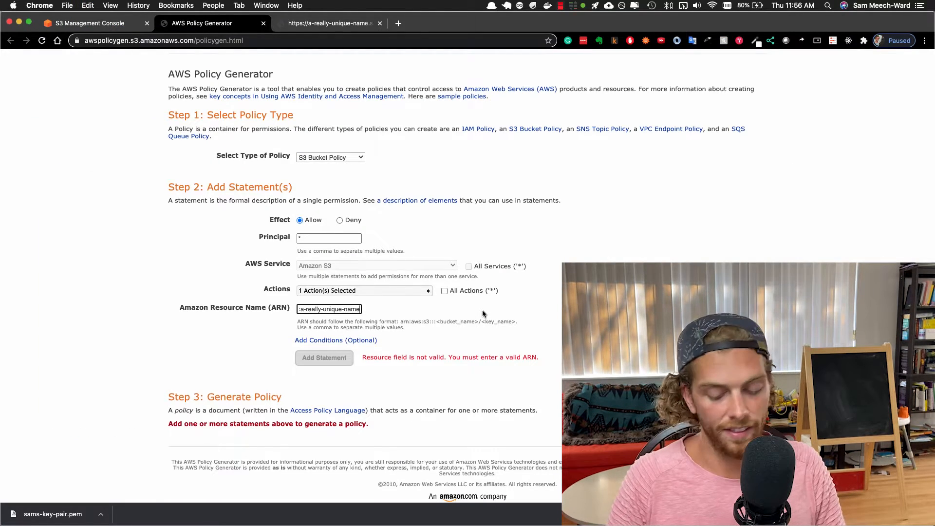
text(/*)
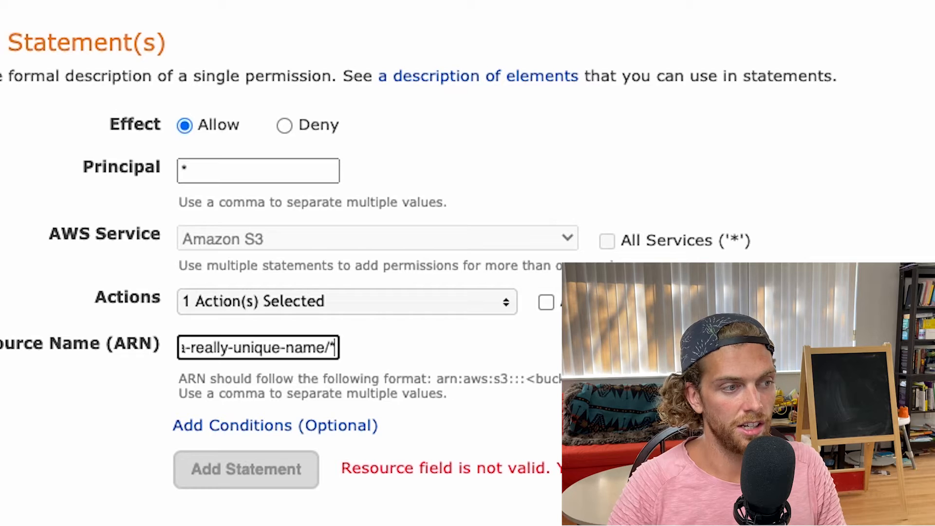
Remove the "ARN: " prefix from the resource name so it starts with arn:aws:s3:::.
click(195, 343)
key(super+a)
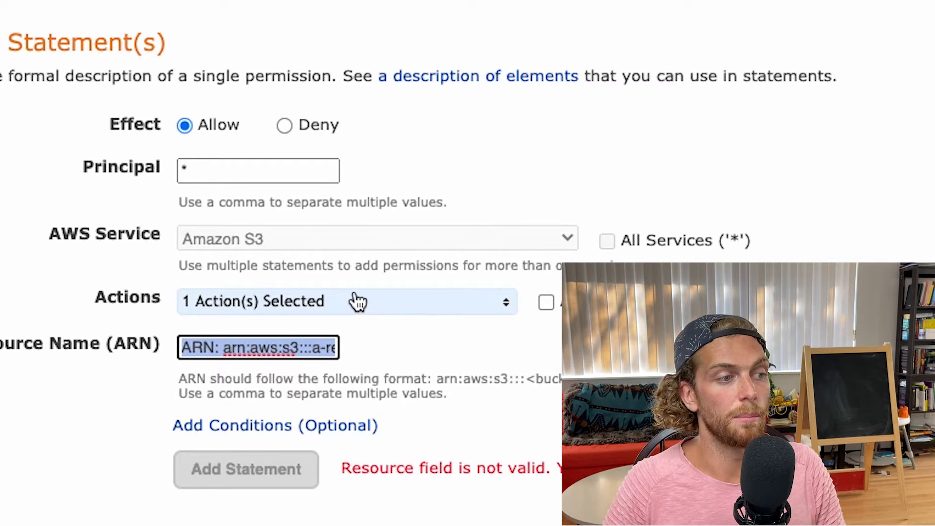
click(312, 172)
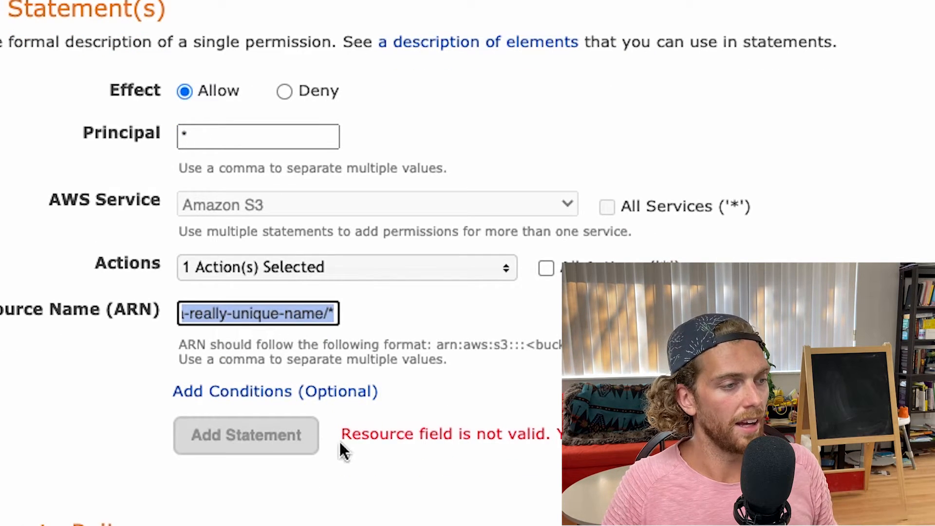
drag(378, 433, 538, 457)
click(261, 313)
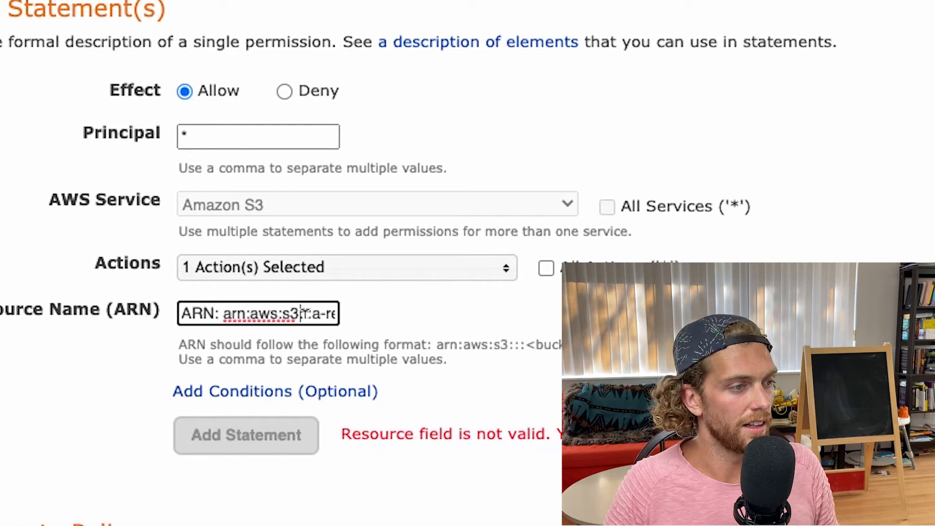
drag(224, 312, 158, 323)
key(BackSpace)
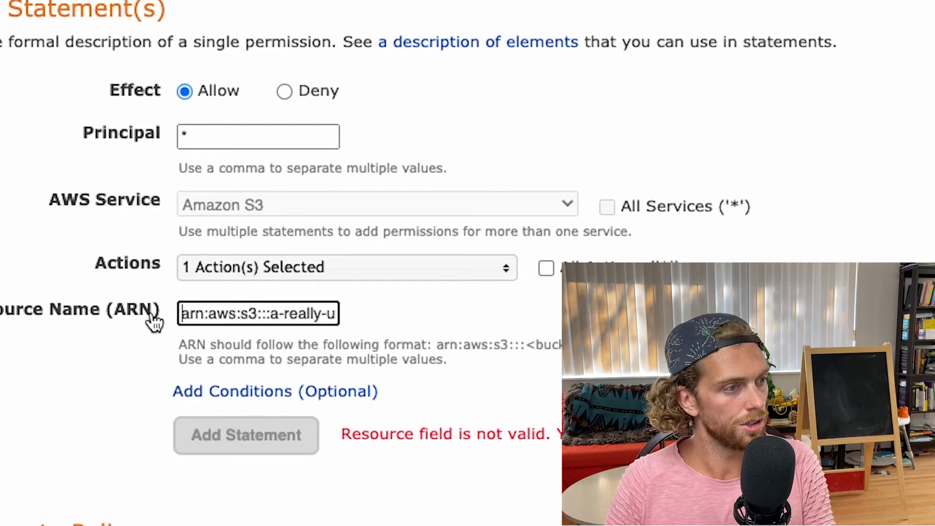
Check the full resource name arn:aws:s3:::a-really-unique-name/* and add the statement to the policy.
double_click(191, 309)
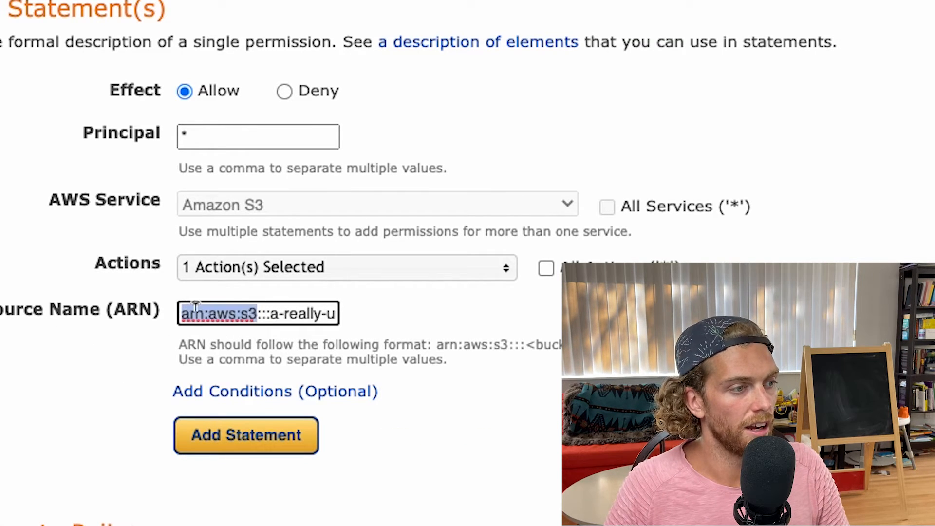
click(209, 312)
drag(209, 312, 450, 314)
click(272, 313)
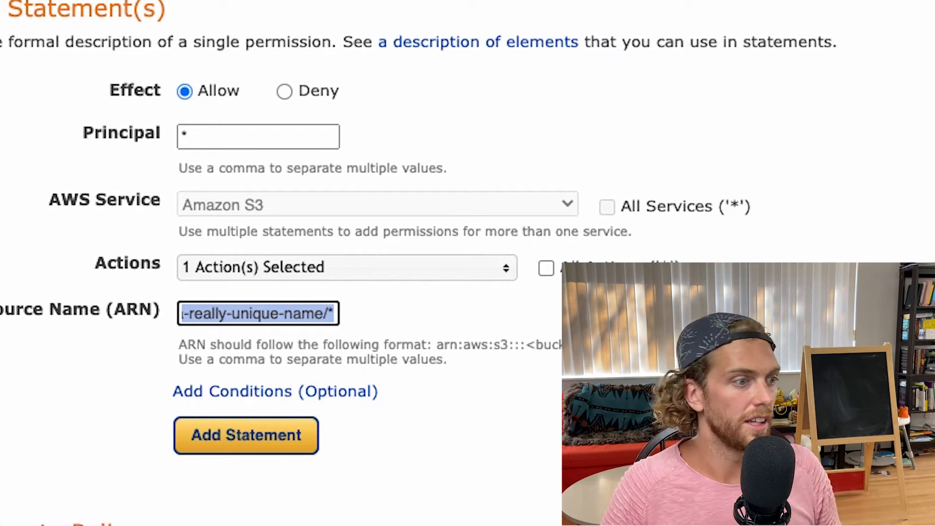
click(246, 440)
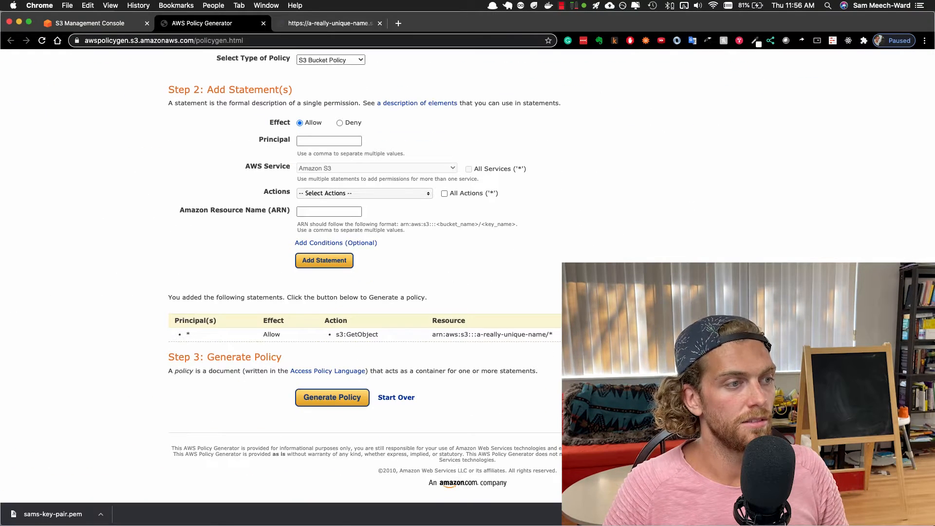
Generate the policy from the added statement and copy the complete JSON document.
scroll(456, 298, up, 1)
scroll(456, 297, up, 1)
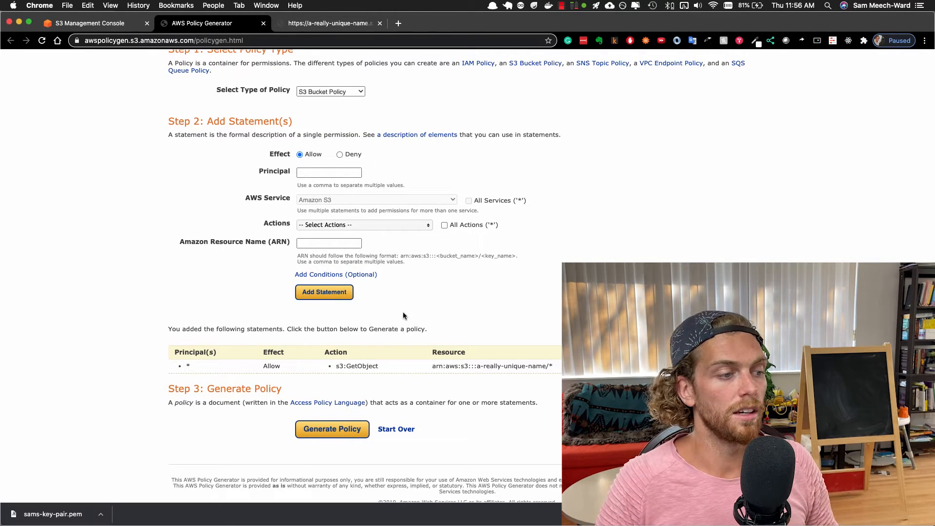
click(347, 433)
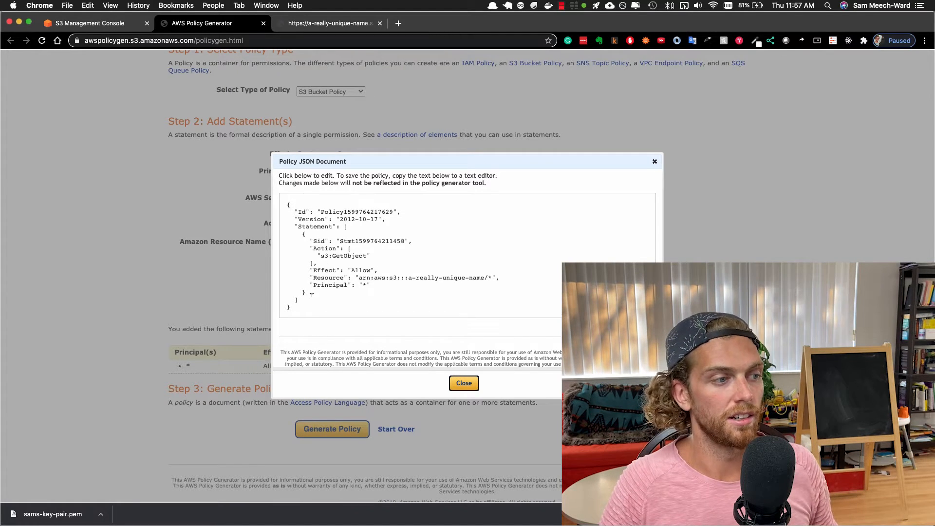
scroll(310, 299, up, 5)
scroll(314, 309, down, 5)
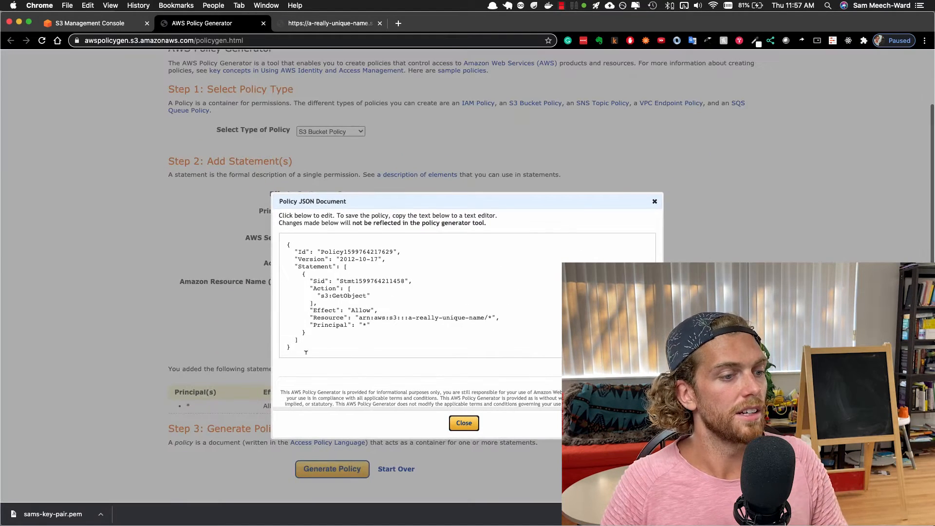
drag(305, 352, 278, 239)
key(cmd+c)
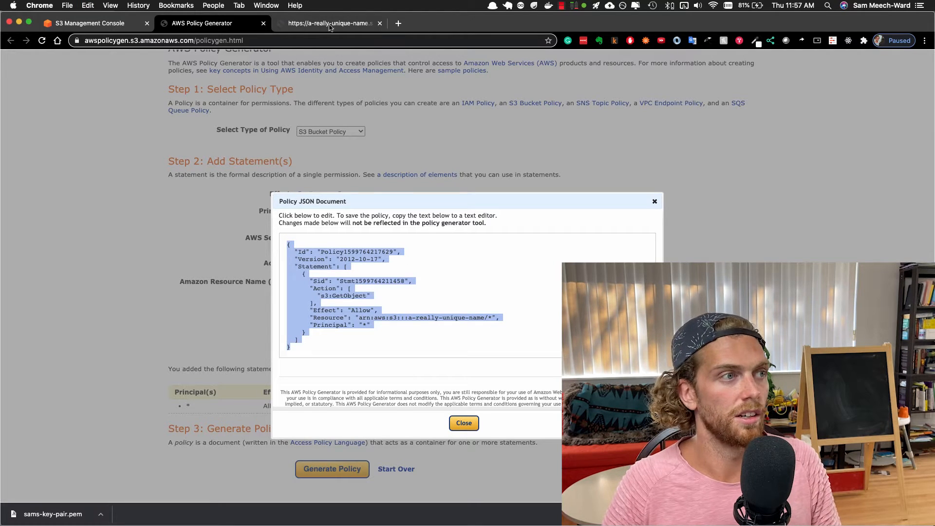
Paste the generated JSON into the a-really-unique-name bucket policy editor in the S3 console and save the policy.
click(64, 26)
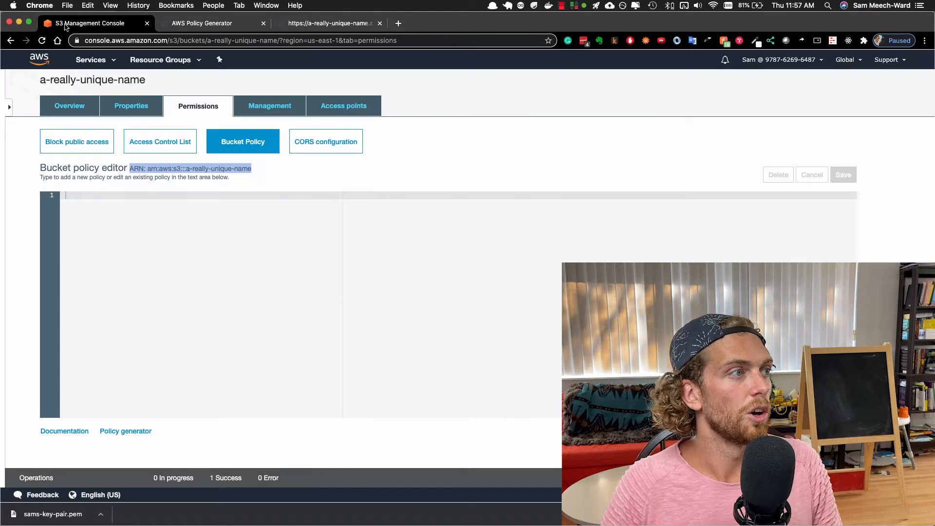
click(315, 329)
key(cmd+v)
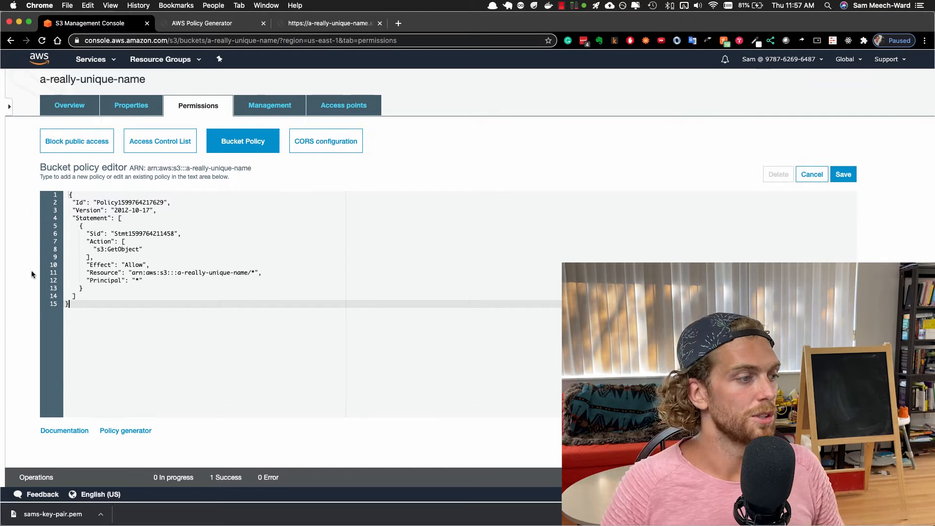
click(842, 175)
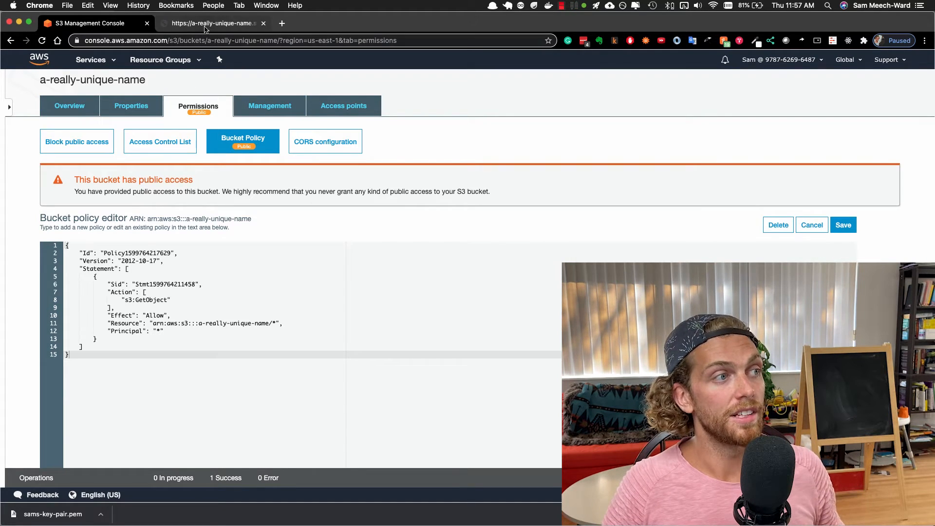
Reload the nic.jpg object URL to check public access, and return to the bucket's object overview in the S3 console.
click(209, 23)
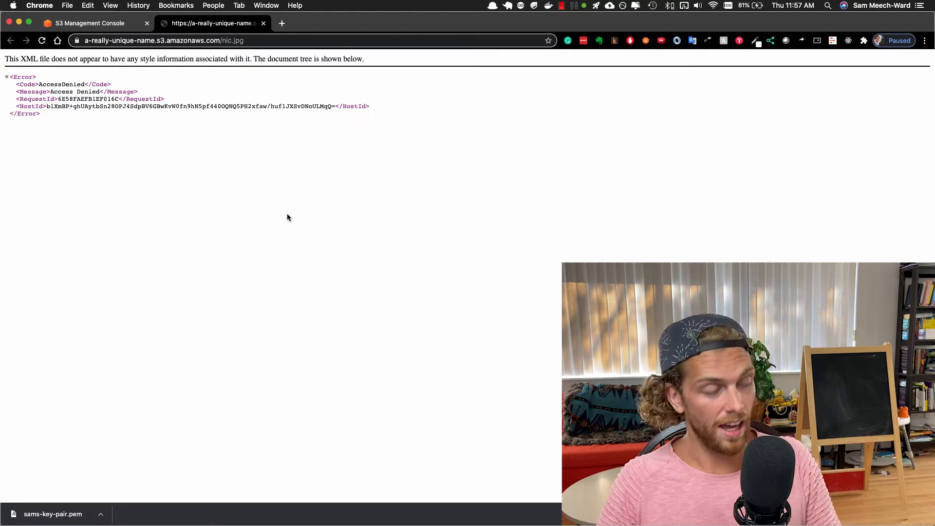
key(super+r)
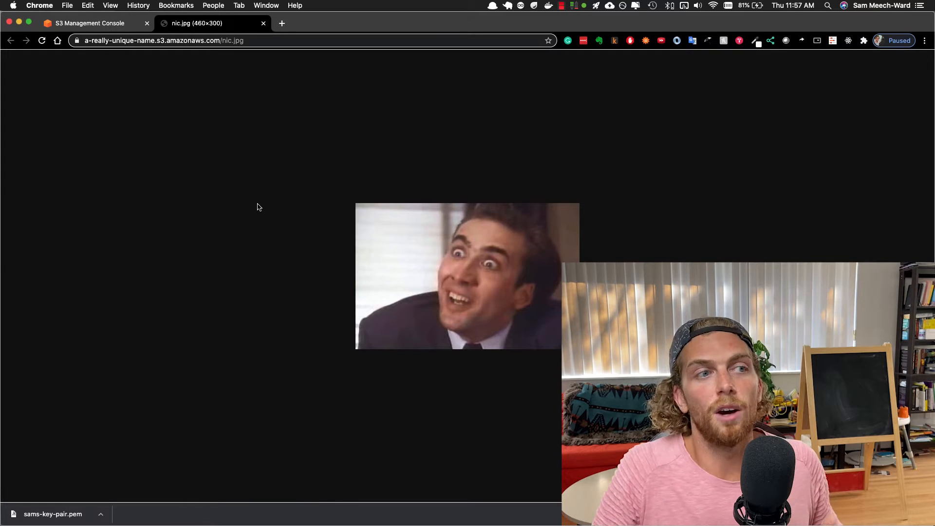
click(280, 40)
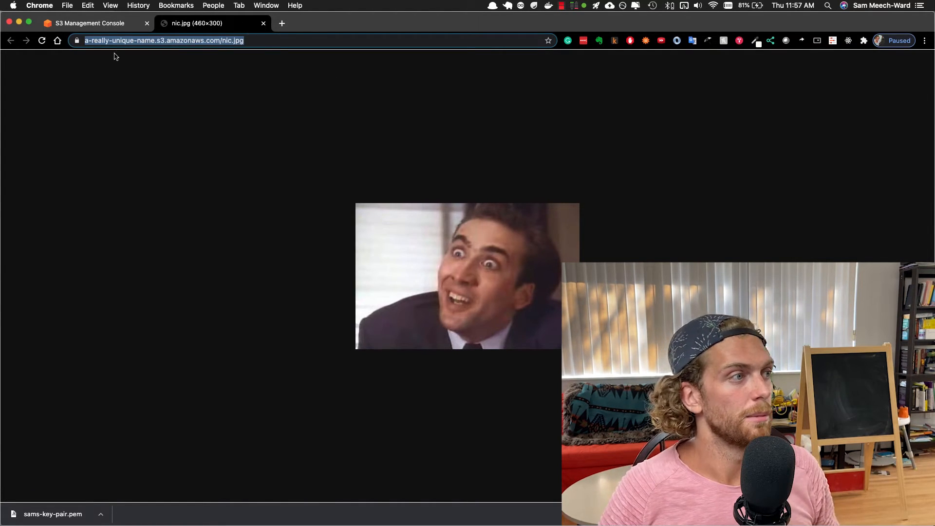
click(113, 23)
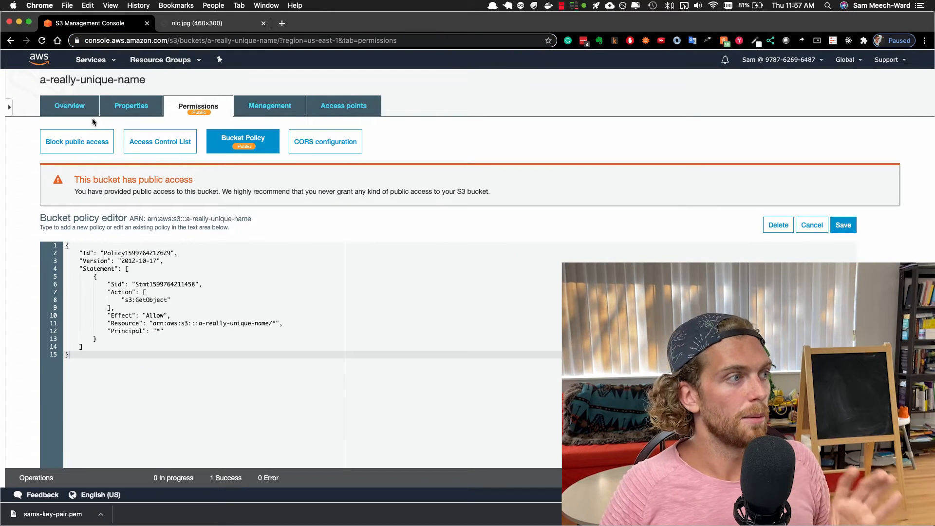
click(70, 106)
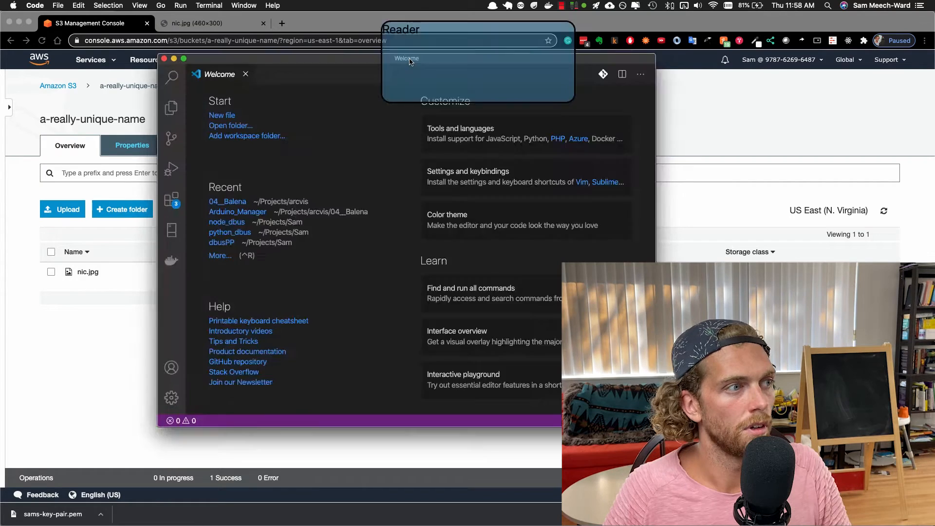
Create a new file in Visual Studio Code and save it to the Desktop as index.html.
key(super+n)
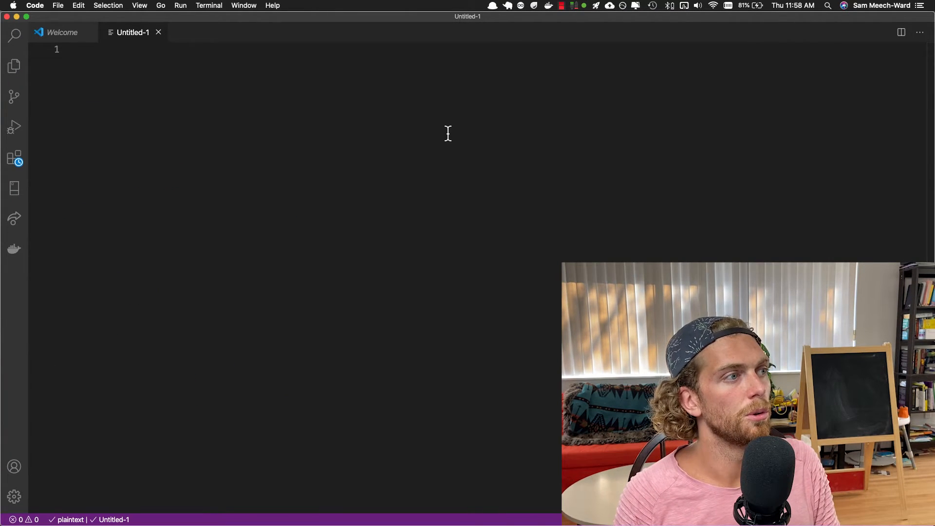
key(super+s)
text(index.htm)
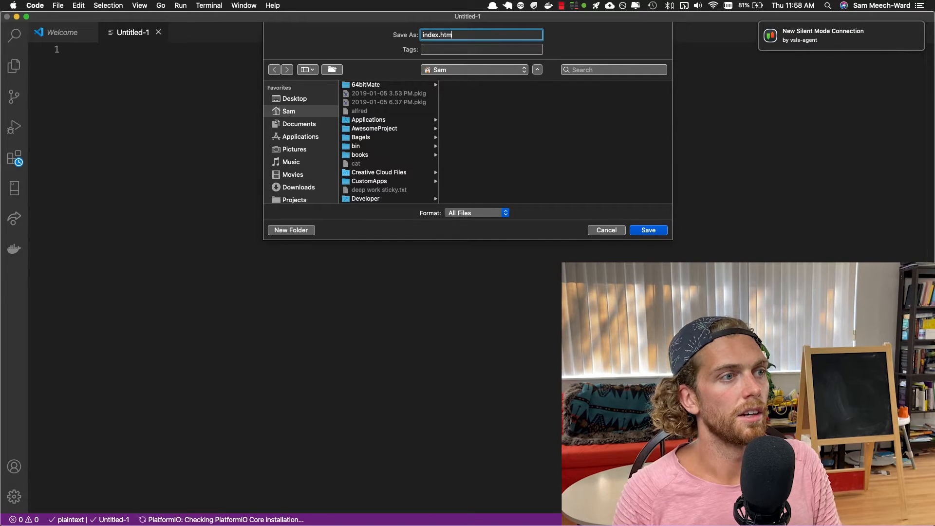
text(l)
click(294, 99)
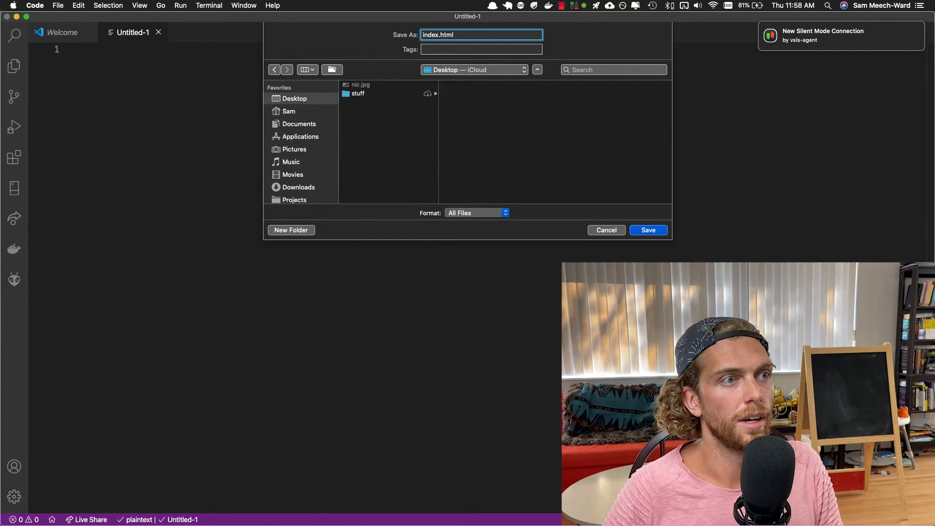
key(Return)
Insert the standard HTML boilerplate into index.html using the Emmet abbreviation.
text(!)
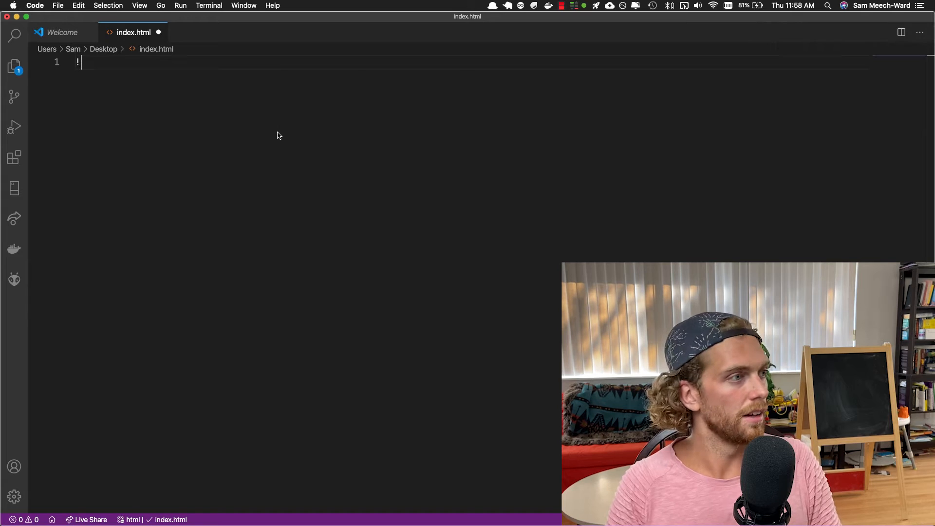
key(Tab)
click(160, 147)
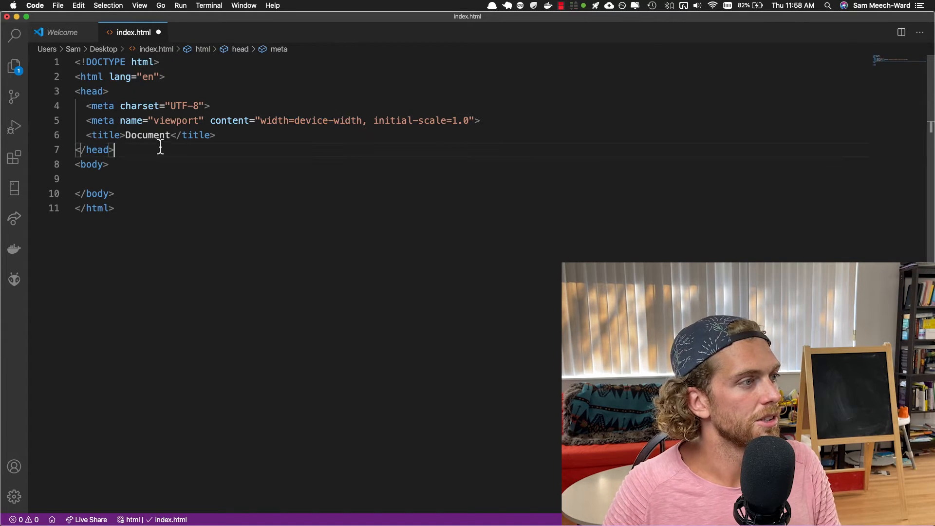
Add an h1 heading reading "Hello from my bucket" inside the body.
click(144, 168)
key(Return)
key(Return)
text(h1)
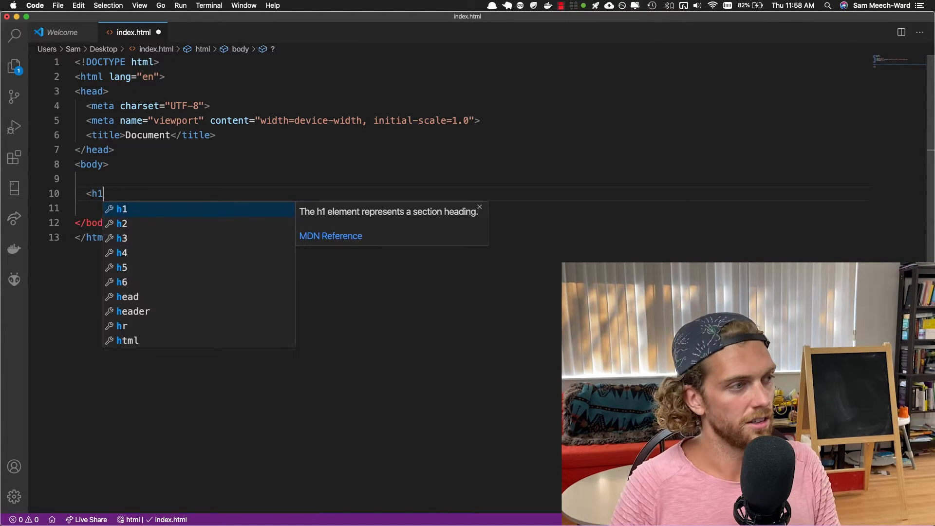
key(Tab)
text(Hello from my bu)
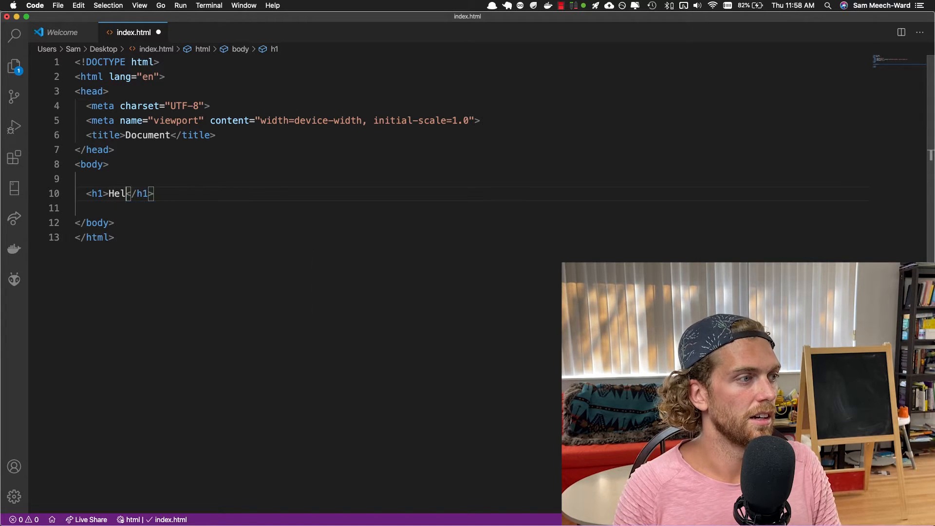
text(cket)
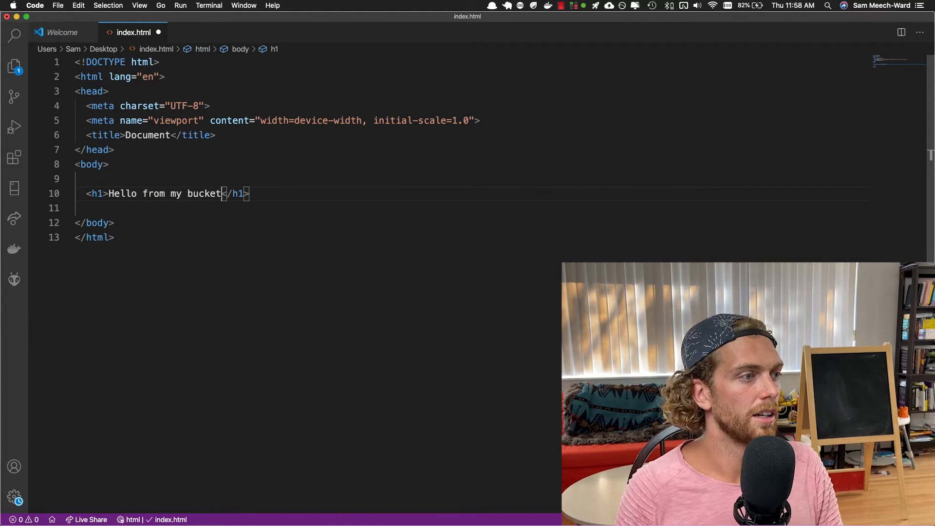
Add an img element with src "nic.jpg" and an empty alt below the heading, then save and close the file.
key(Return)
key(Return)
text(<)
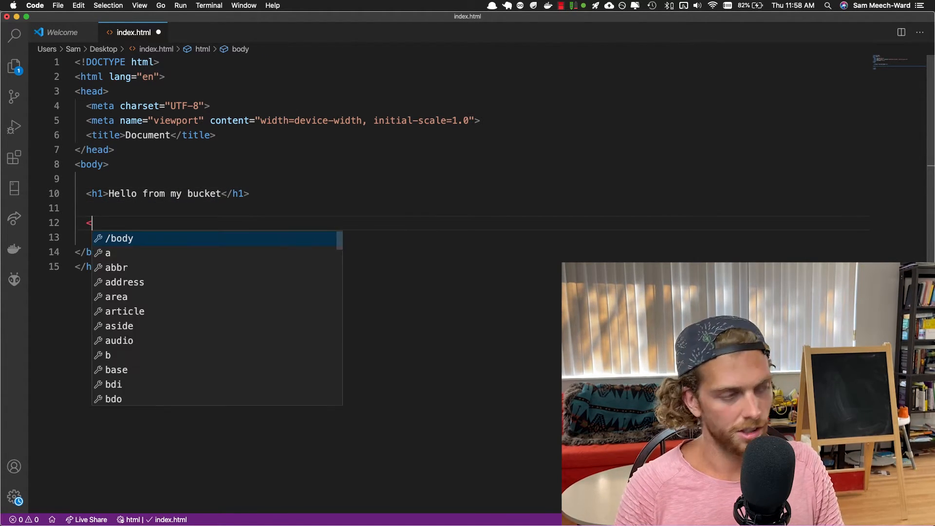
key(BackSpace)
text(im)
key(Tab)
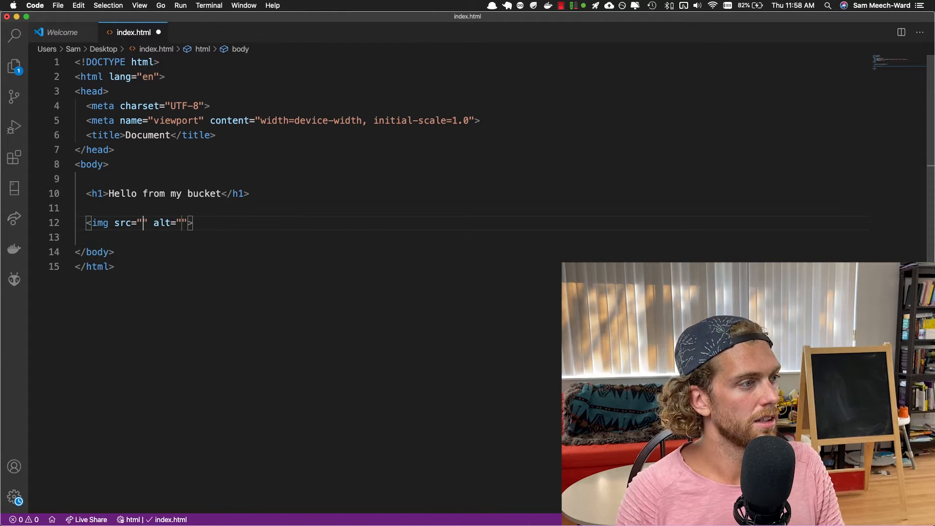
text(nic.jpg)
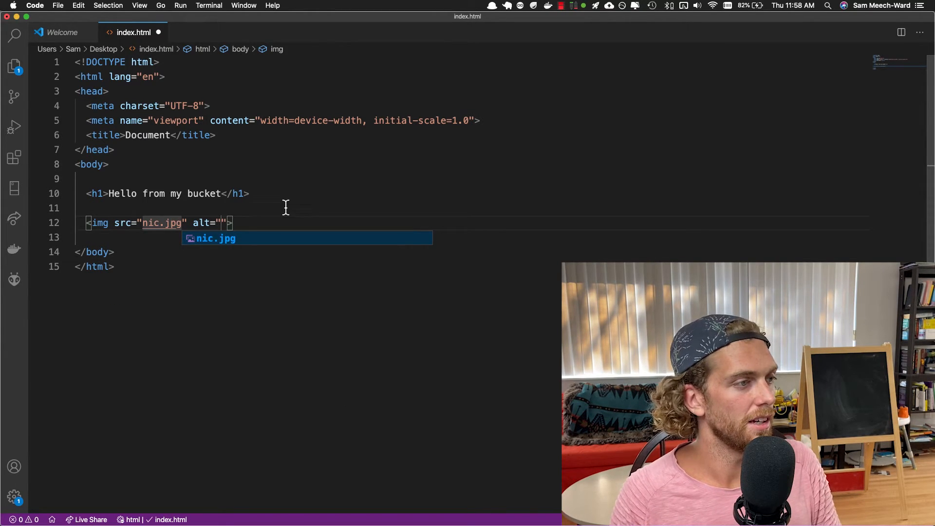
click(271, 249)
key(super+s)
key(super+w)
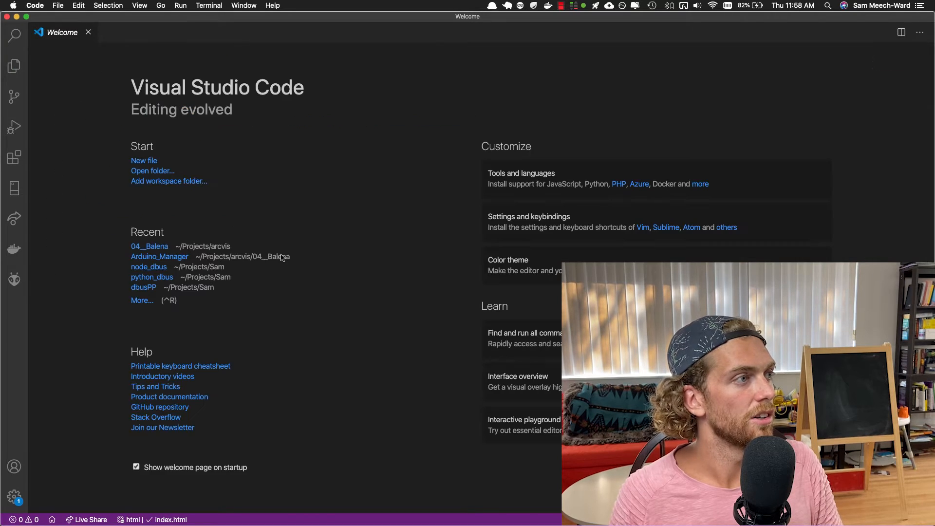
key(super+w)
Switch to the S3 console in Chrome and upload index.html from the Desktop to the a-really-unique-name bucket with default permissions and properties.
key(super+Tab)
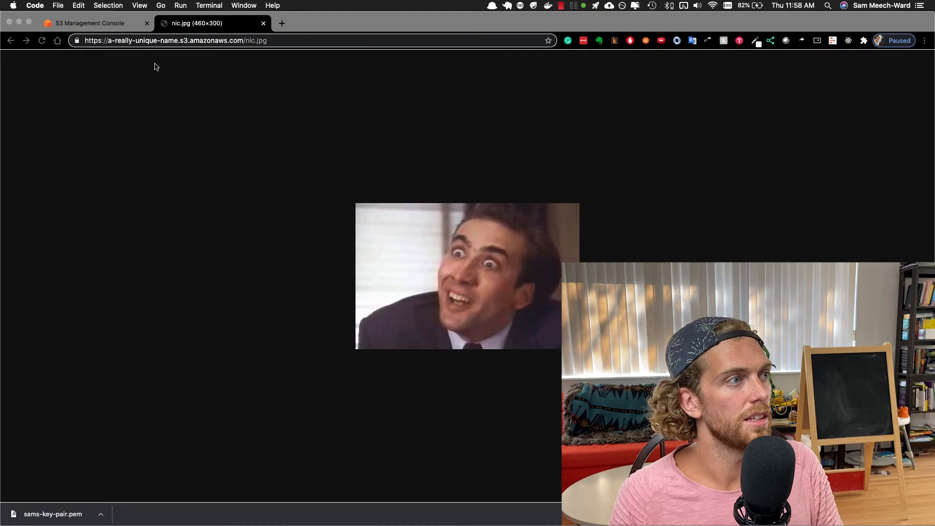
click(114, 25)
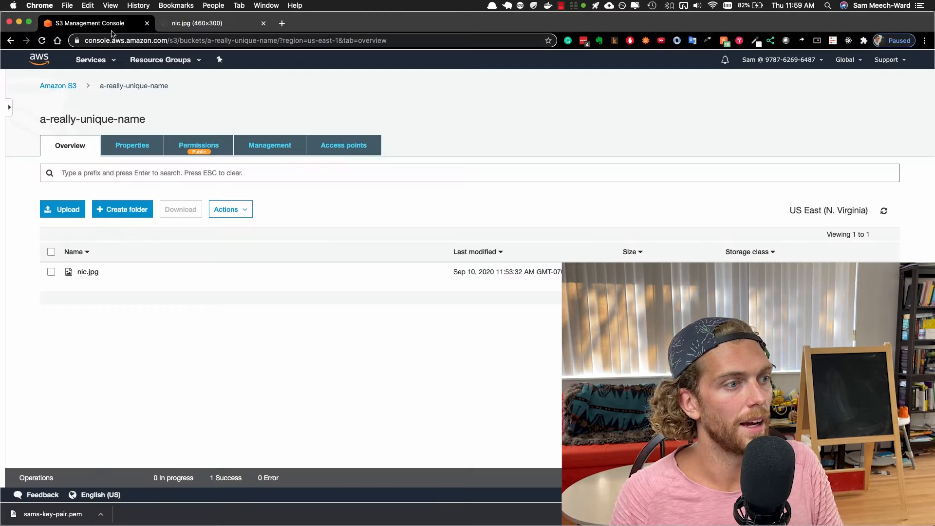
click(55, 213)
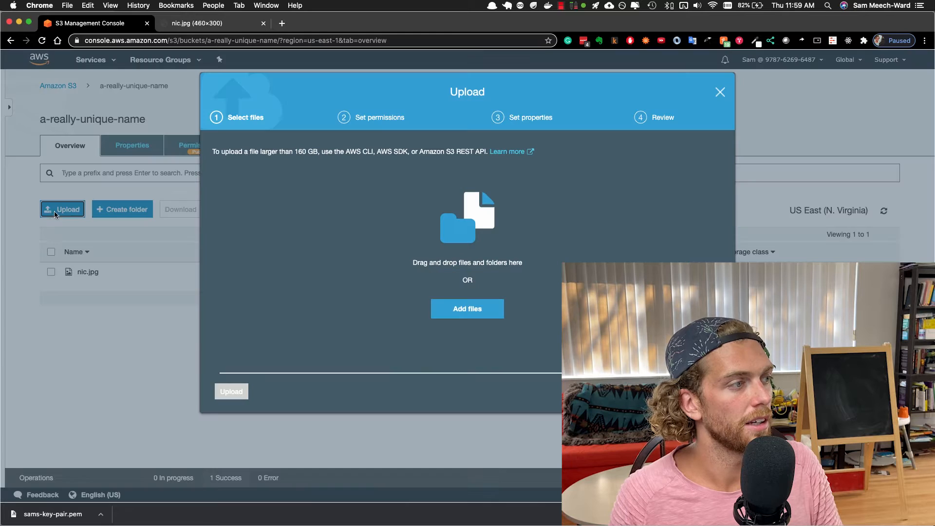
click(468, 309)
click(330, 74)
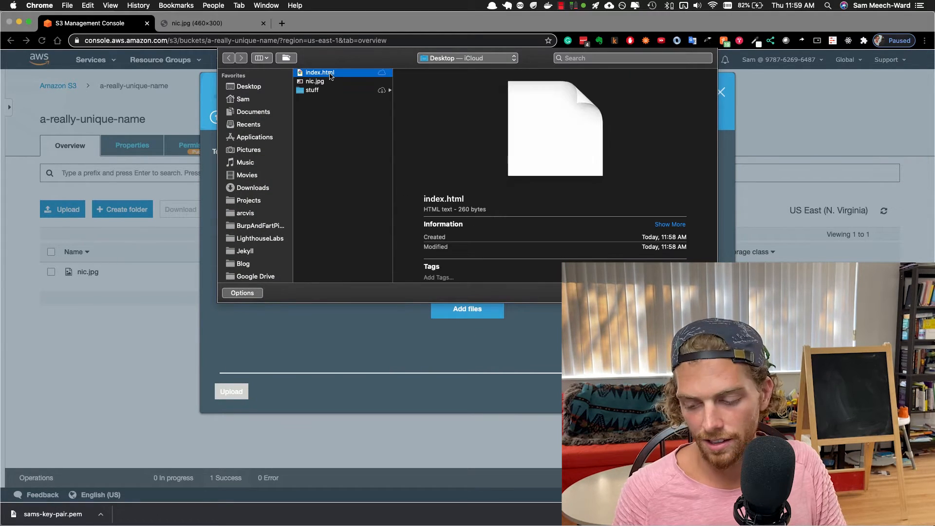
double_click(330, 74)
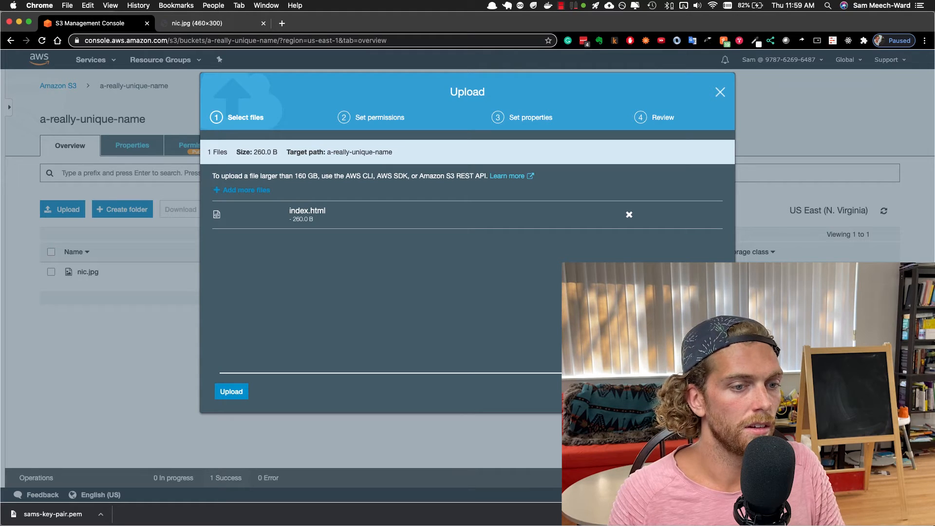
click(705, 391)
click(705, 391)
click(705, 391)
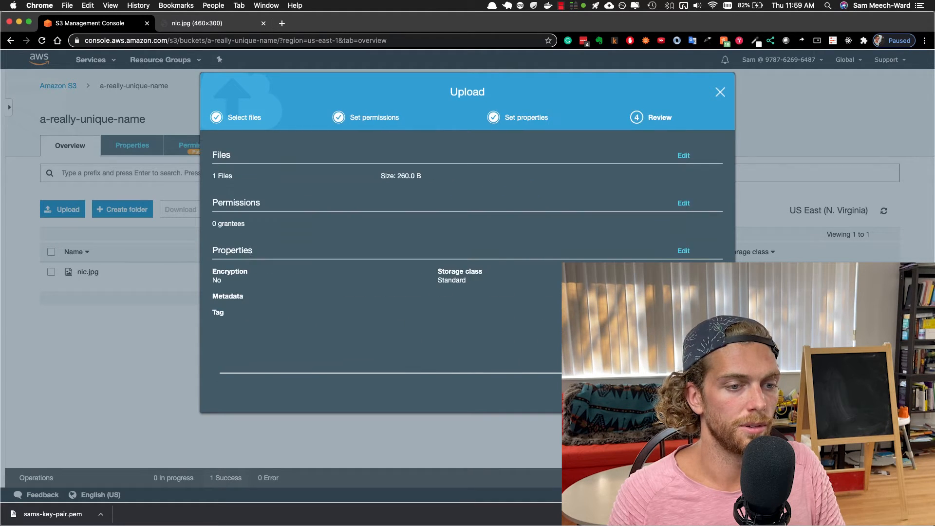
click(705, 392)
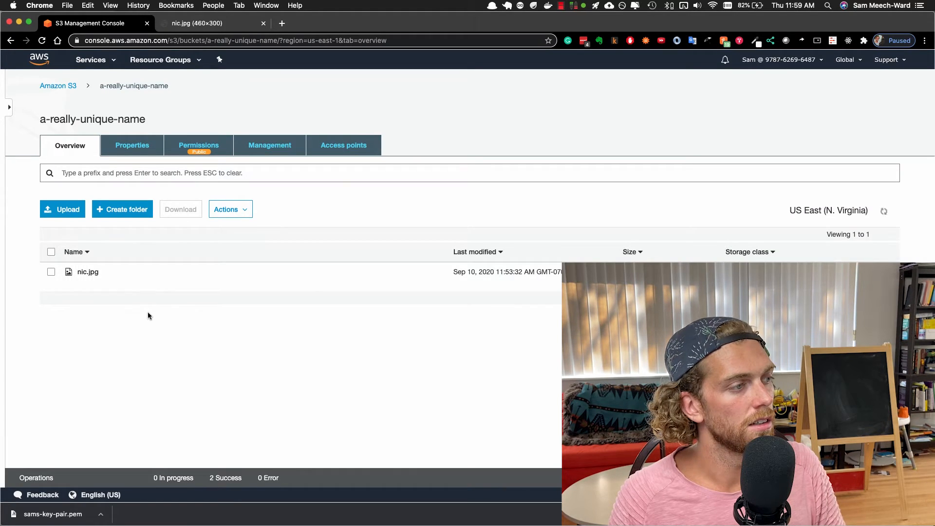
Open the object URL of the uploaded index.html to view the page in the browser.
click(214, 271)
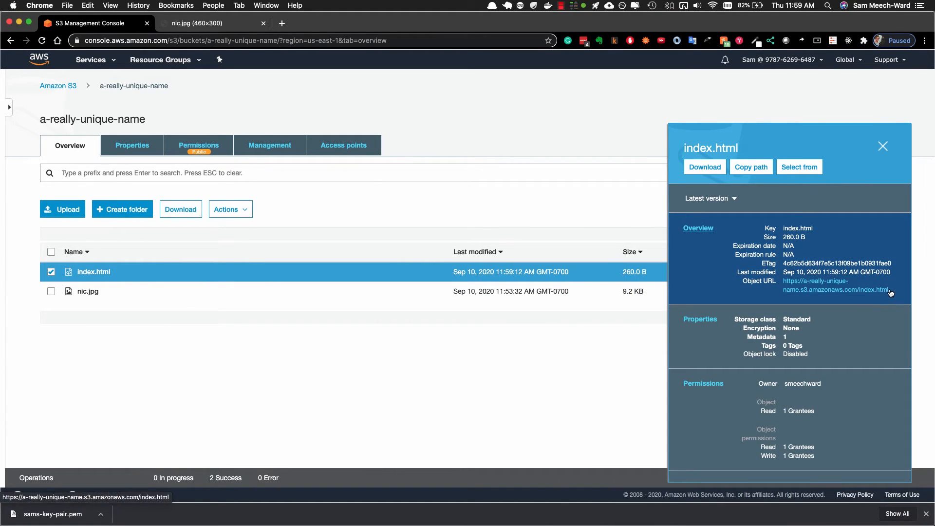
click(819, 290)
click(187, 30)
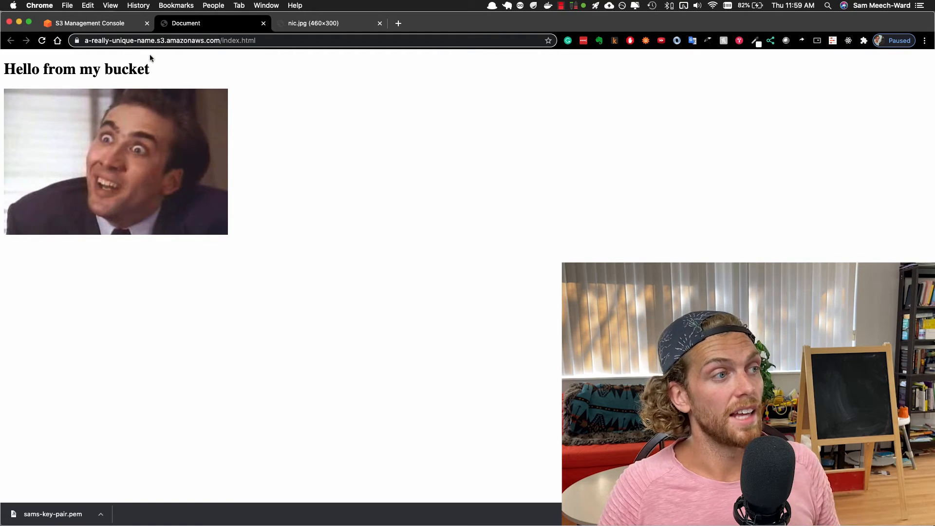
Remove index.html from the page address and load the bucket's root URL to test access.
click(275, 40)
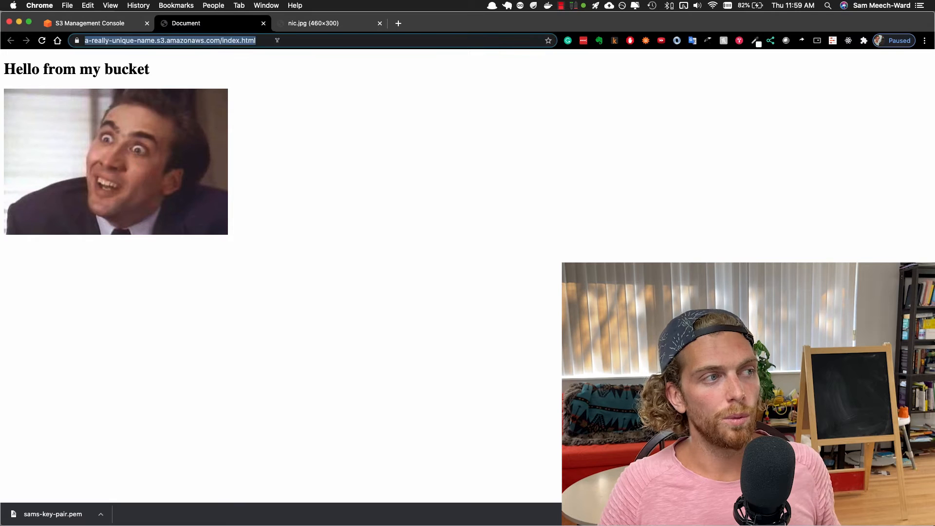
drag(275, 40, 257, 40)
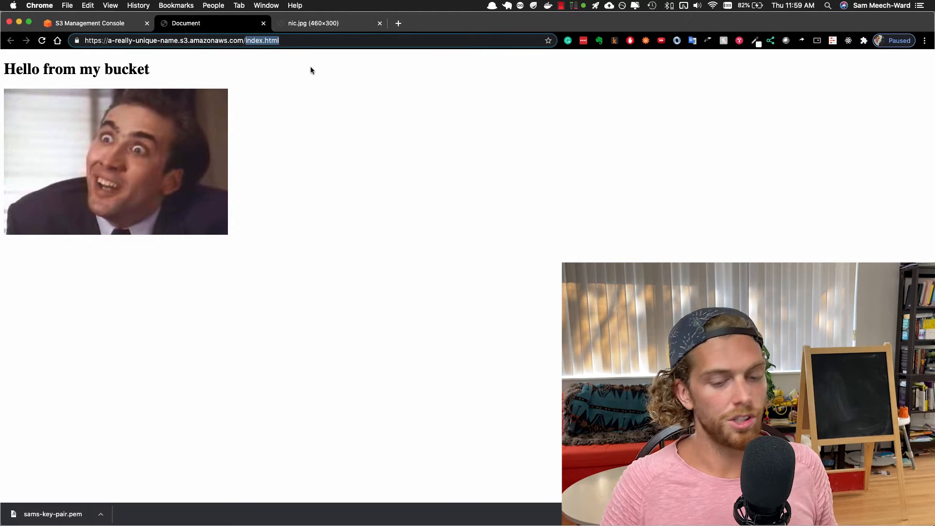
key(BackSpace)
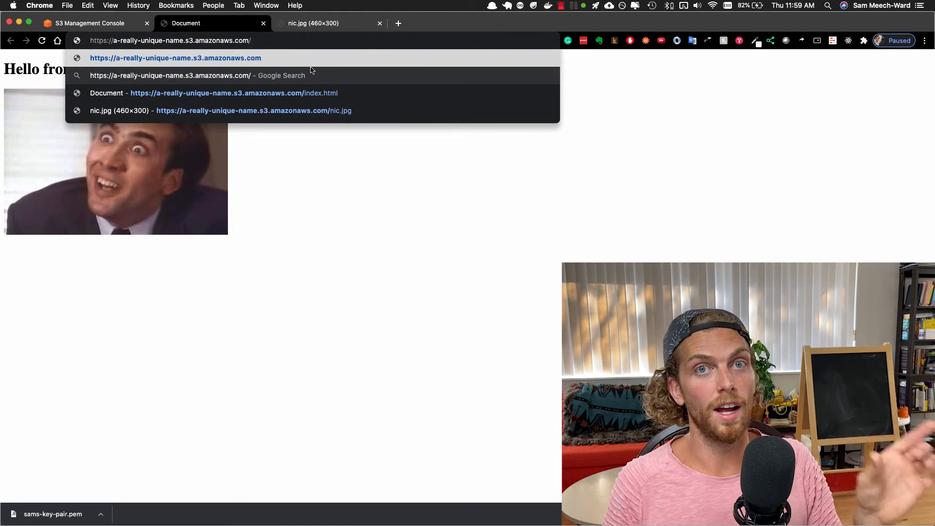
key(Return)
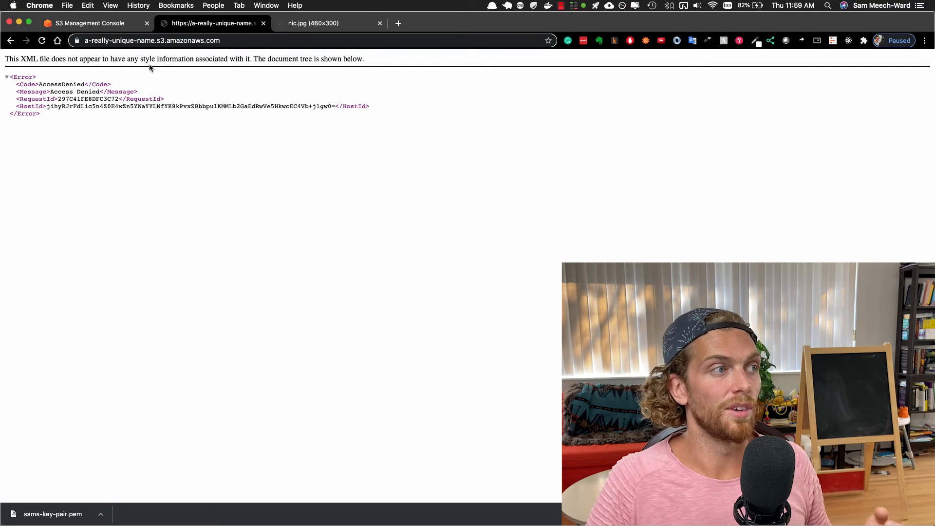
Request the nonexistent path /jkjaklsdjf under the bucket's URL to check how S3 responds.
click(244, 41)
click(245, 41)
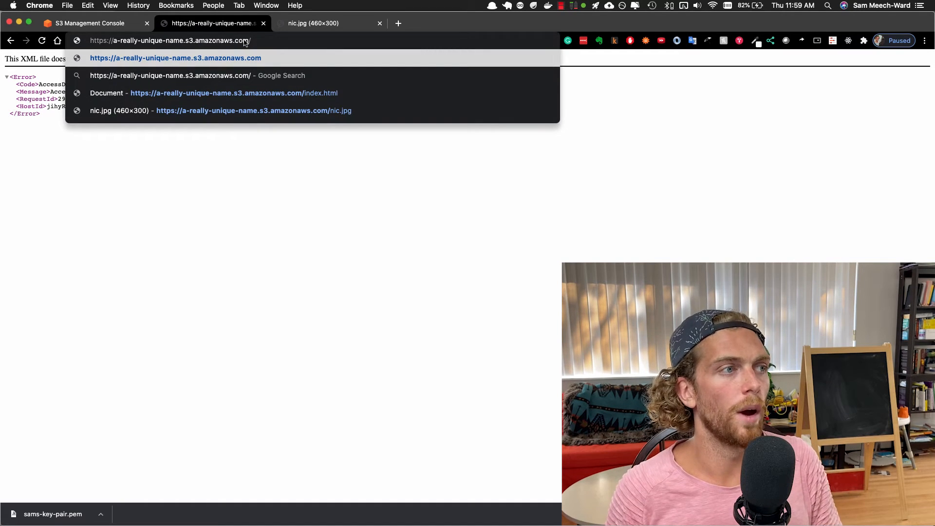
text(jkjaklsdjf)
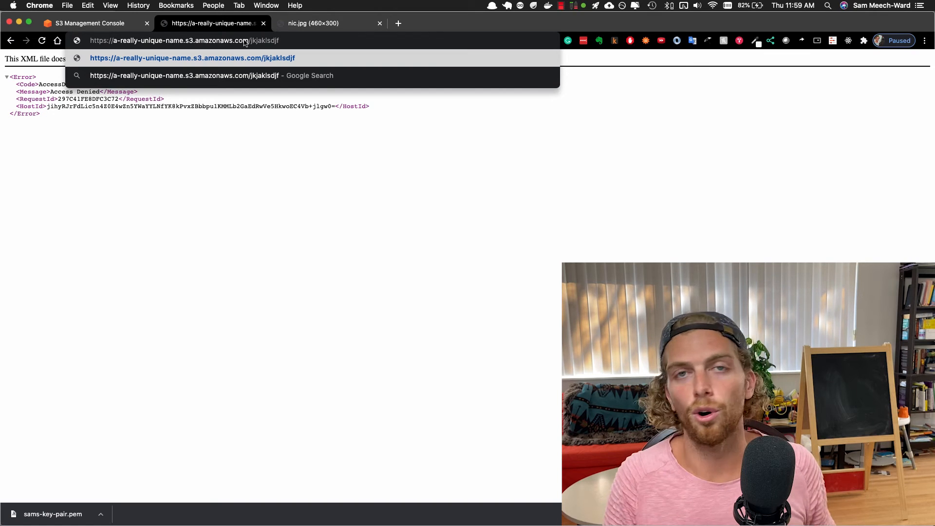
key(Return)
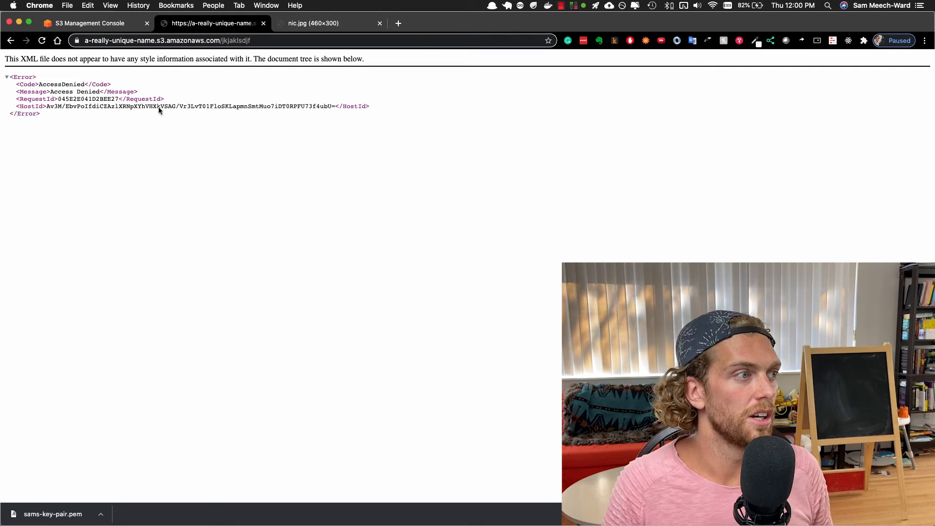
Open static website hosting in the a-really-unique-name bucket's properties and choose to use this bucket to host a website.
click(79, 25)
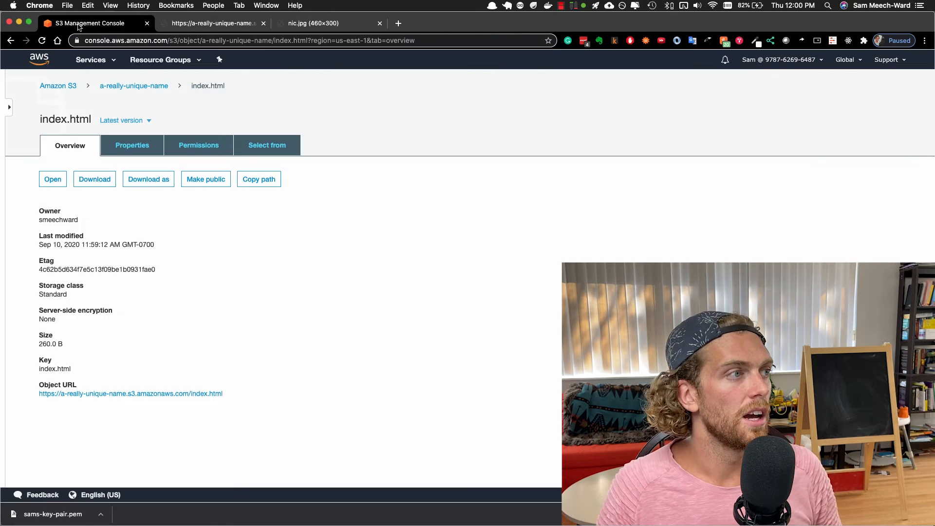
click(125, 87)
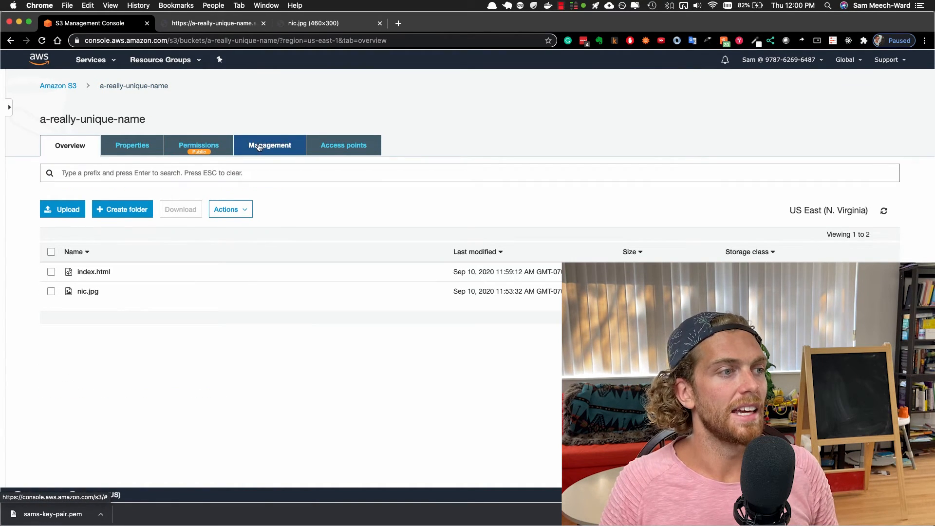
click(136, 148)
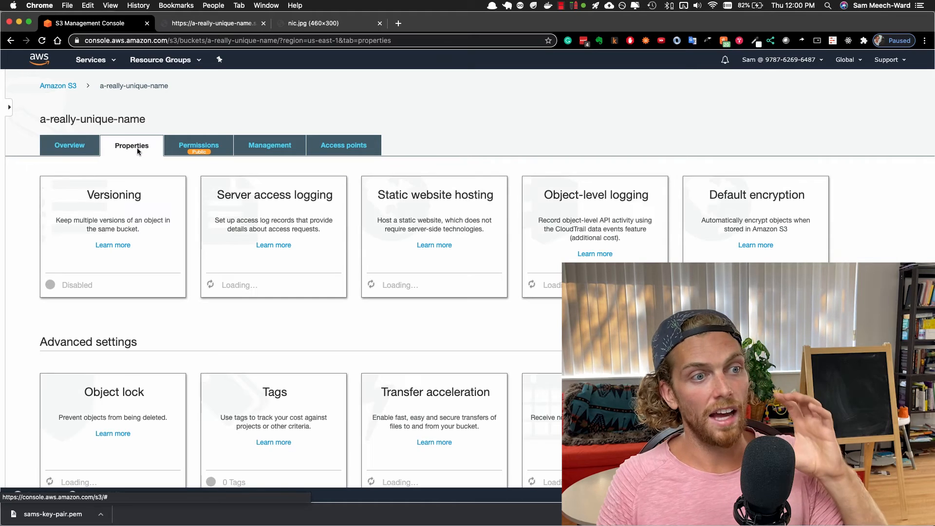
click(471, 208)
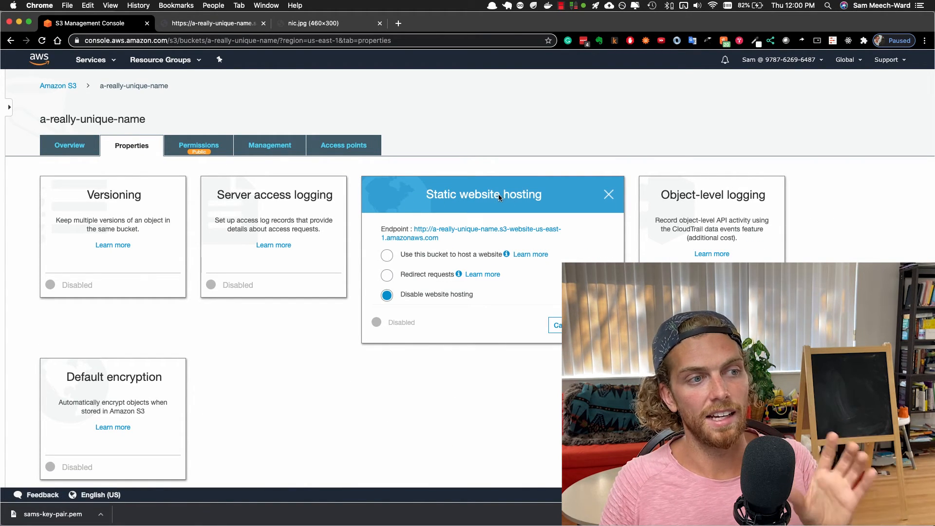
click(393, 259)
Set both the index document and the error document to index.html and save the static website hosting settings.
scroll(487, 260, down, 3)
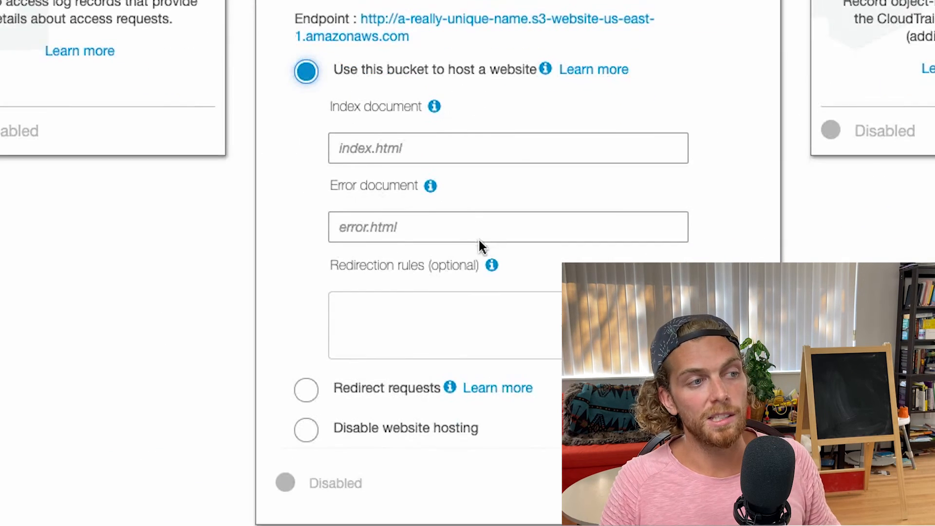
scroll(479, 238, down, 1)
click(405, 104)
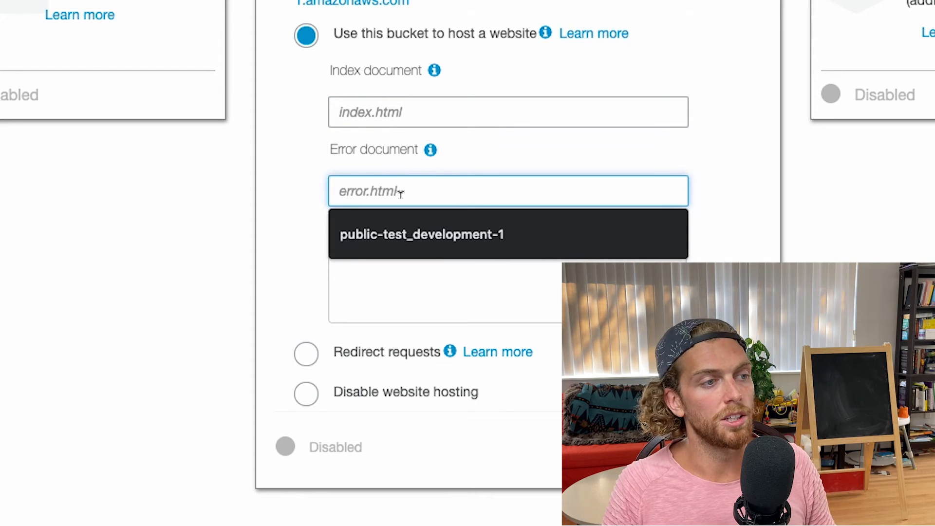
click(410, 119)
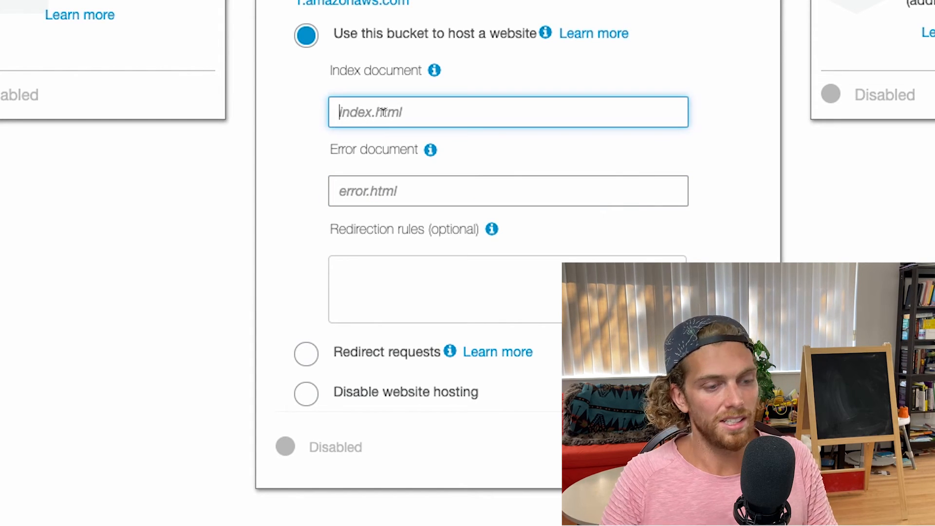
text(index.html)
key(Tab)
text(inde)
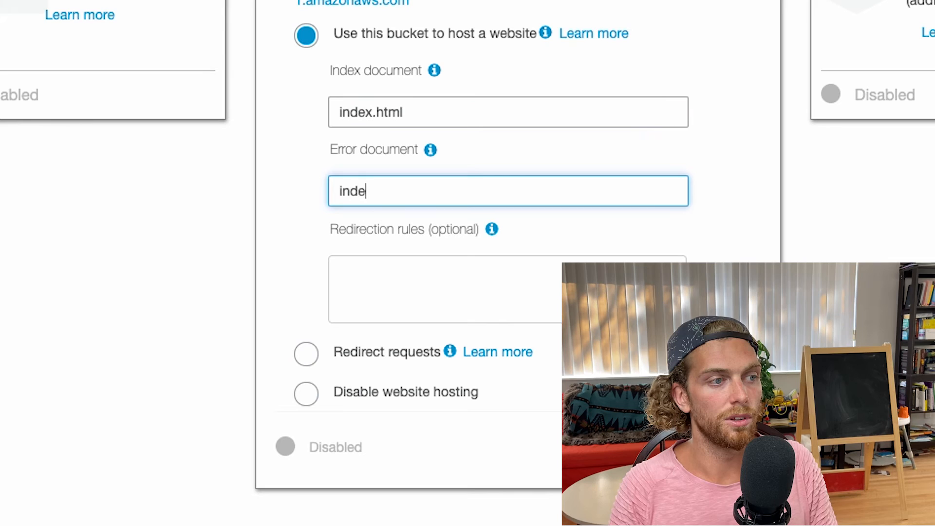
text(x.html)
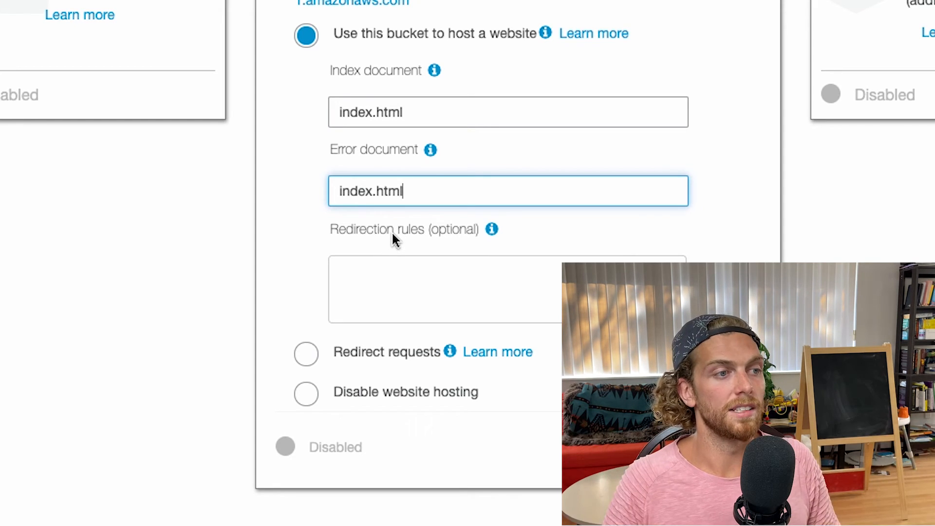
click(736, 448)
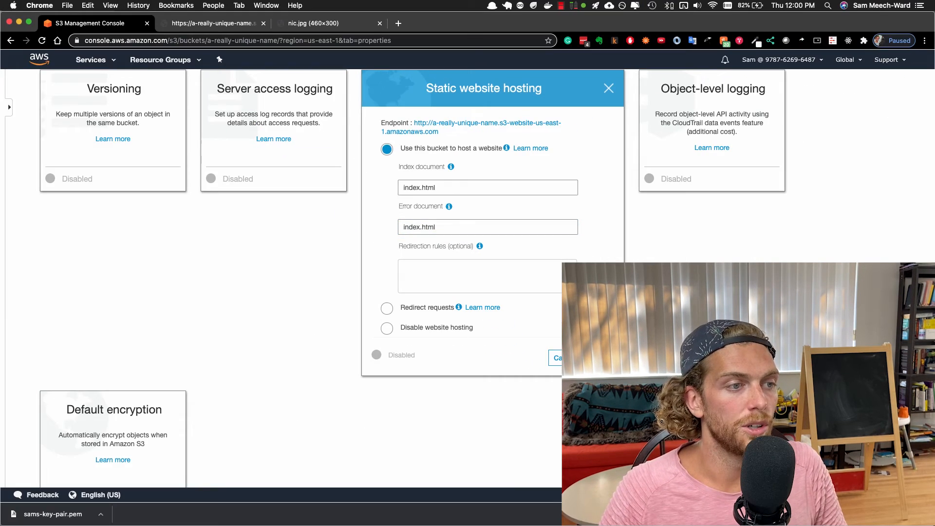
Reopen the bucket's static website hosting settings and view its website endpoint in a new browser tab.
scroll(452, 211, up, 2)
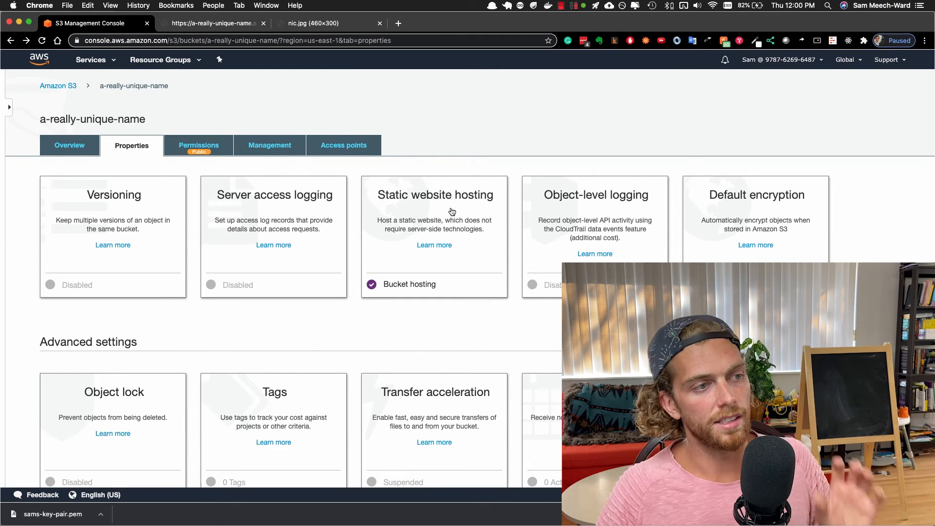
click(451, 211)
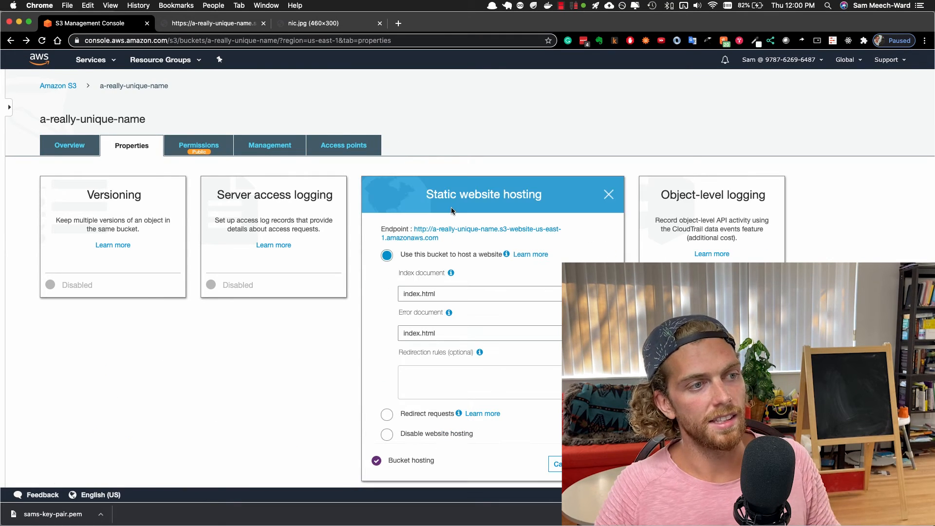
scroll(510, 280, down, 1)
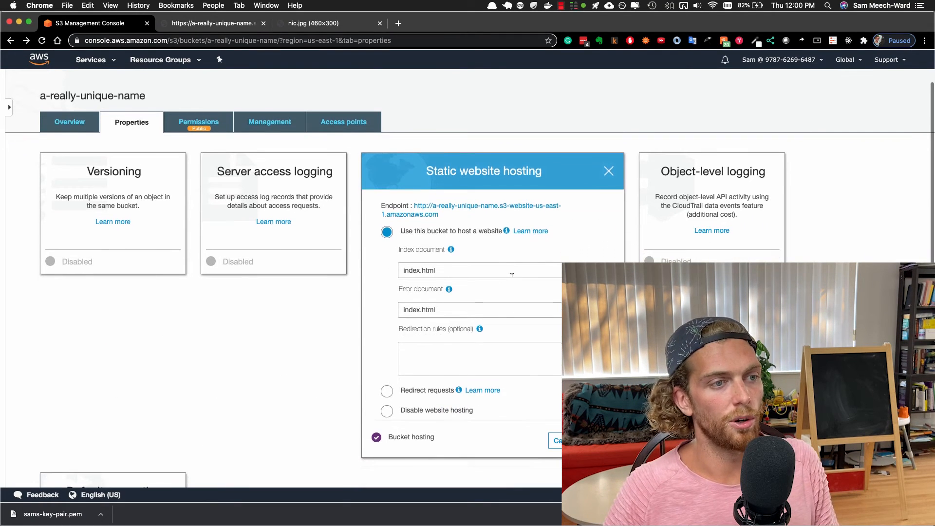
super+click(423, 217)
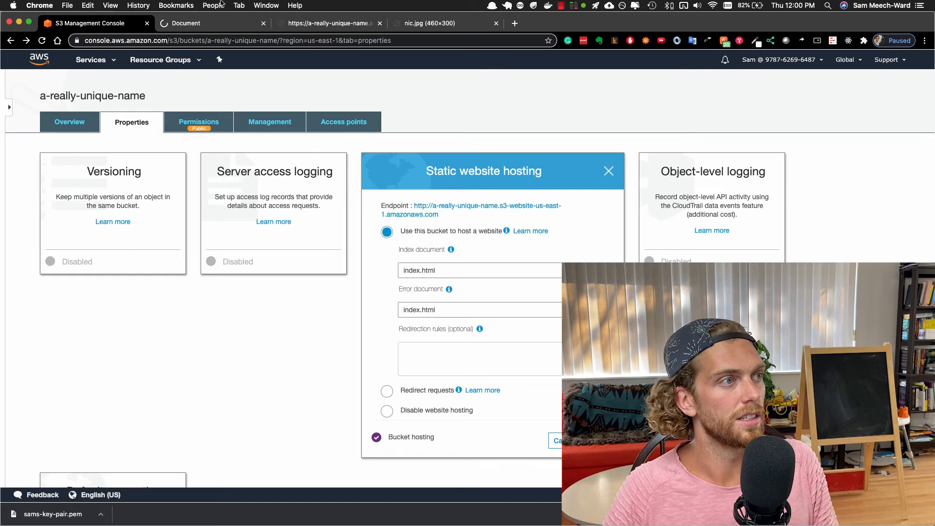
click(210, 23)
Request the nonexistent path /kjsakl under the website endpoint to test the error document.
key(super+l)
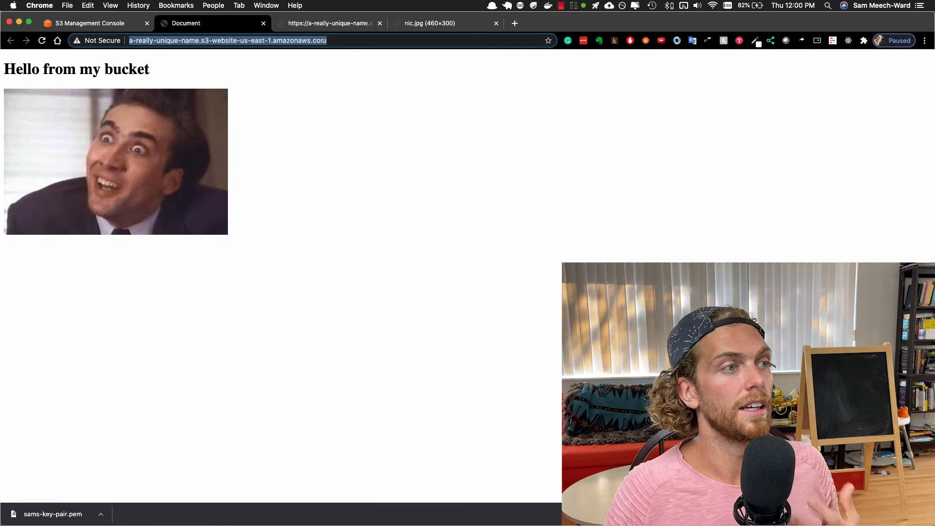
click(338, 37)
text(/)
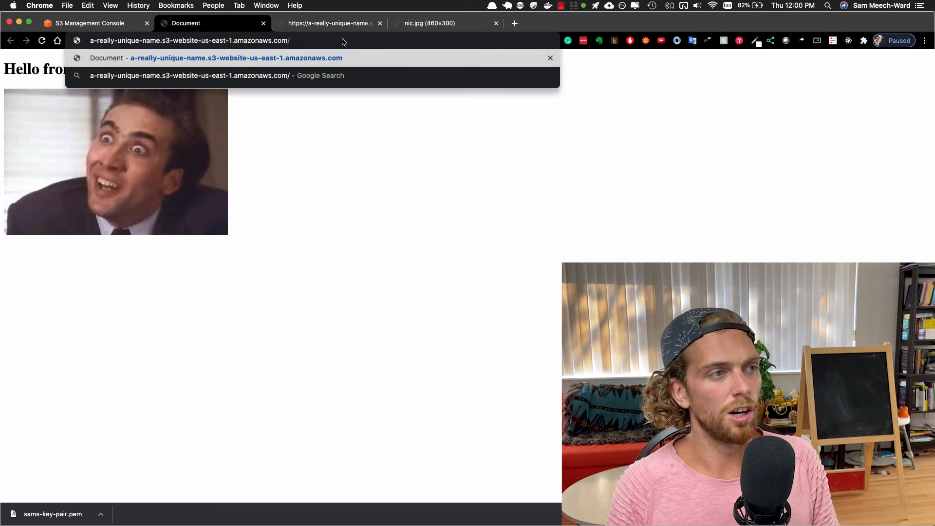
text(kjsakl;kdsf)
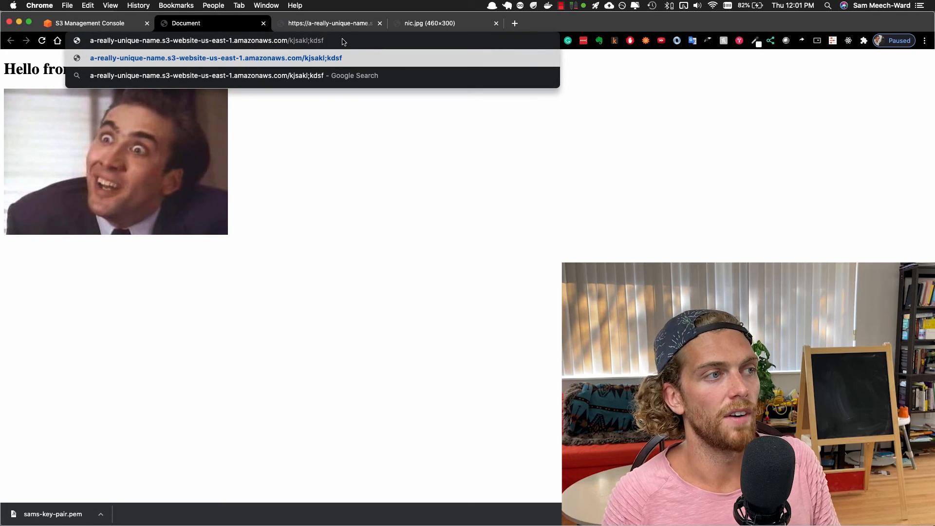
key(BackSpace)
key(BackSpace)
key(BackSpace)
key(BackSpace)
key(BackSpace)
key(Return)
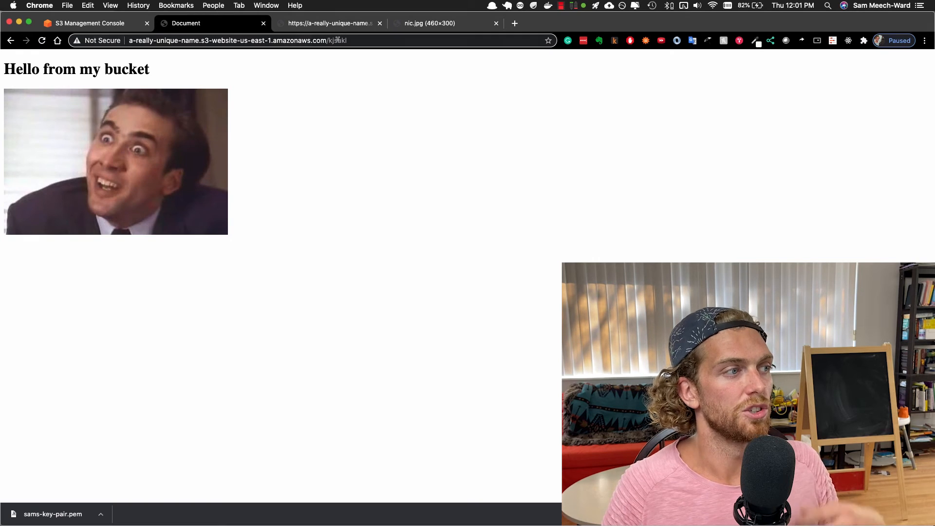
Replace the path with nic.jpg to load the image from the website endpoint, and return to the previous page.
double_click(337, 40)
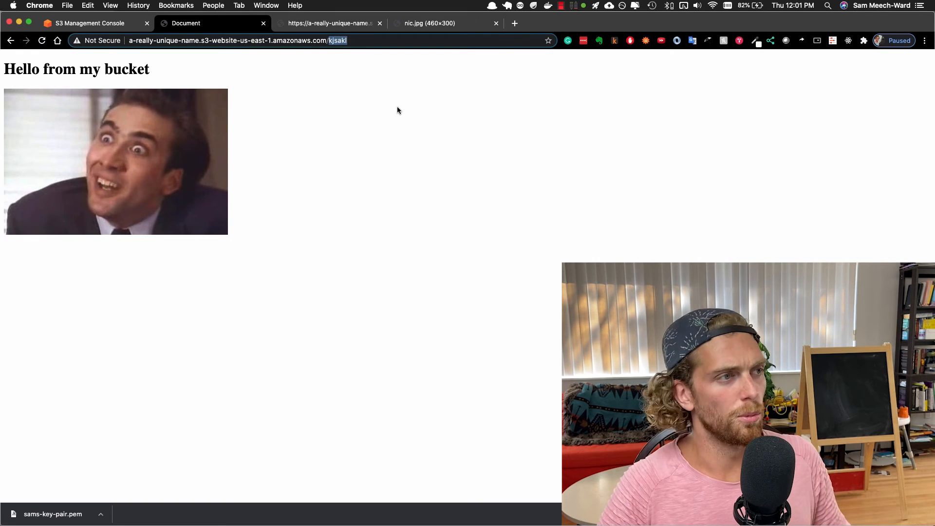
key(BackSpace)
text(nic.jp)
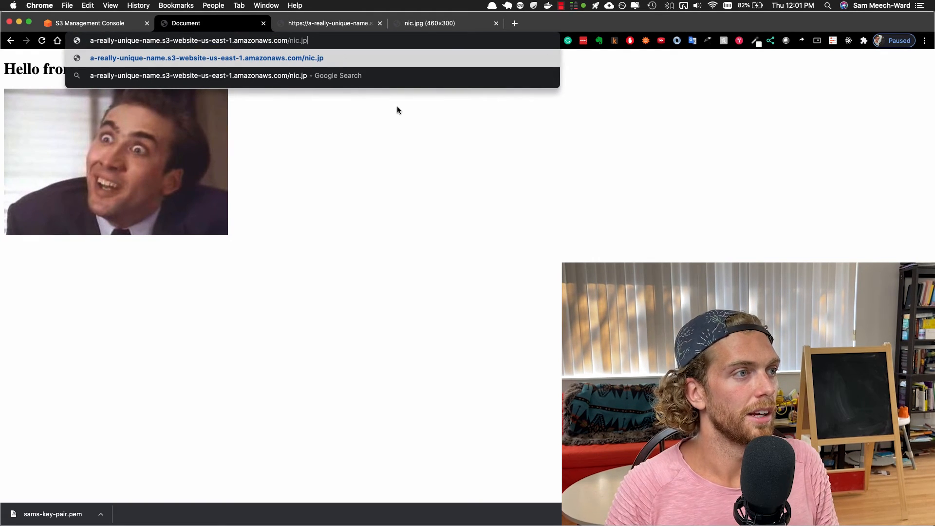
text(g)
key(Return)
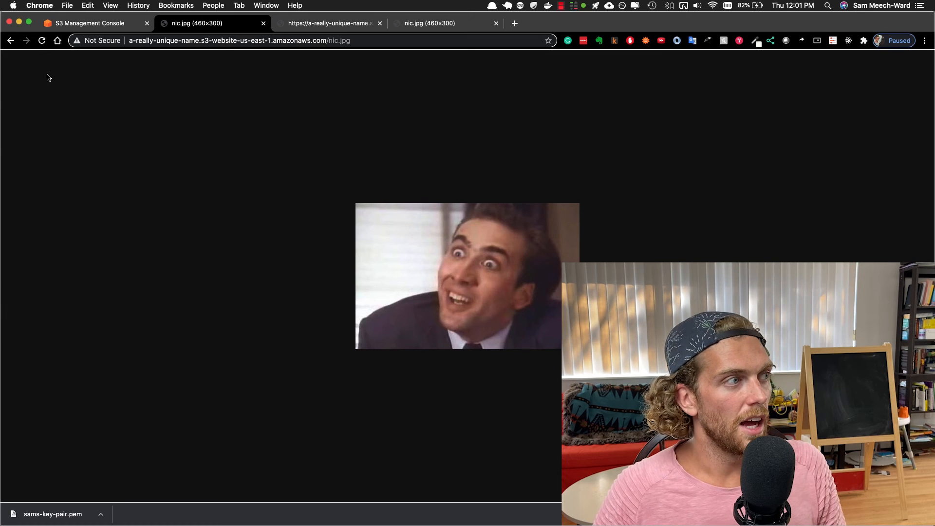
key(super+bracketleft)
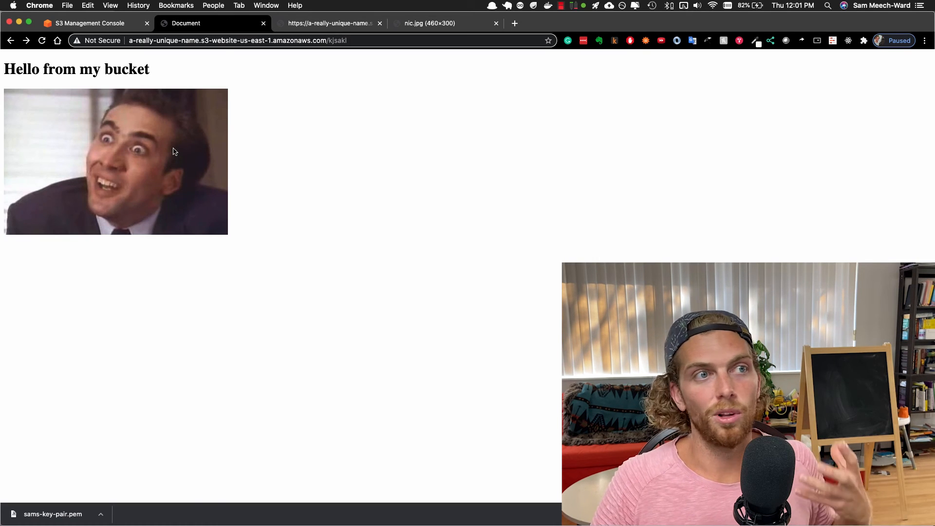
Switch back to the S3 console and open the list of all buckets.
click(112, 23)
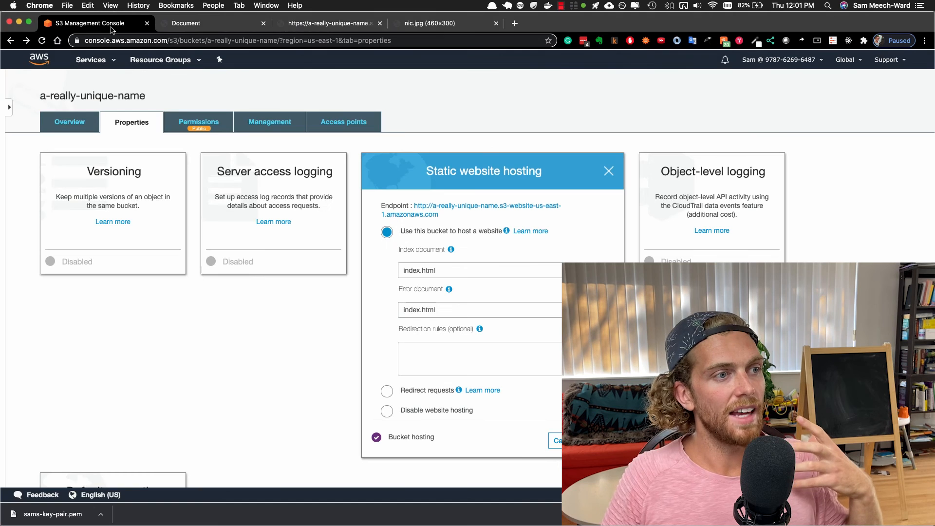
click(58, 86)
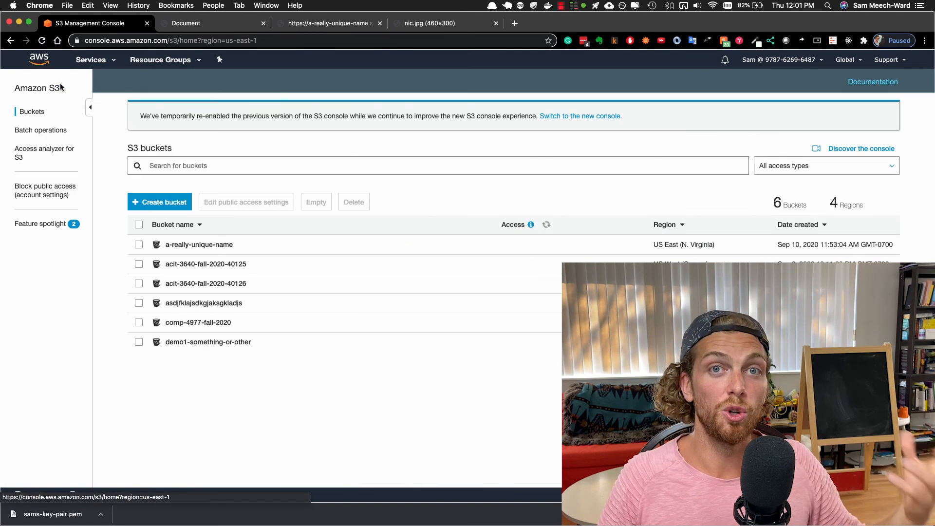